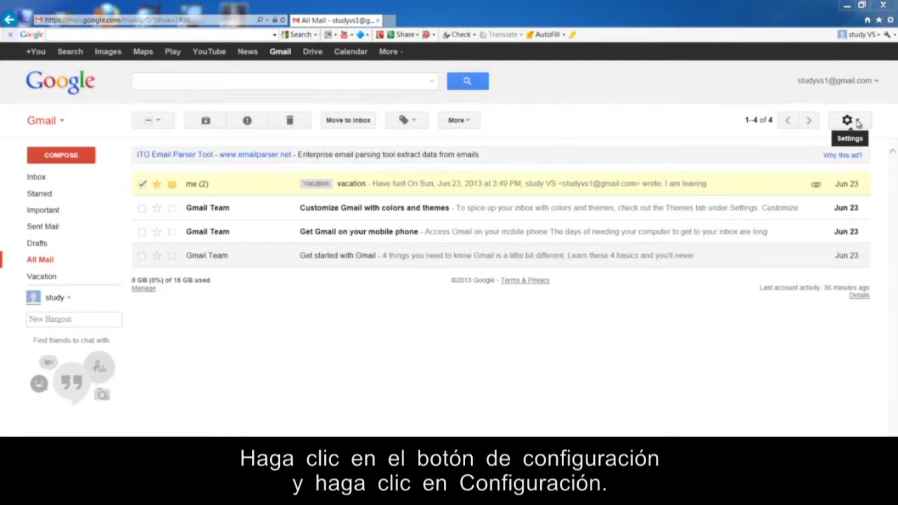
# - Open Gmail's full Settings from the gear menu and go to the Filters page
pyautogui.click(858, 123)
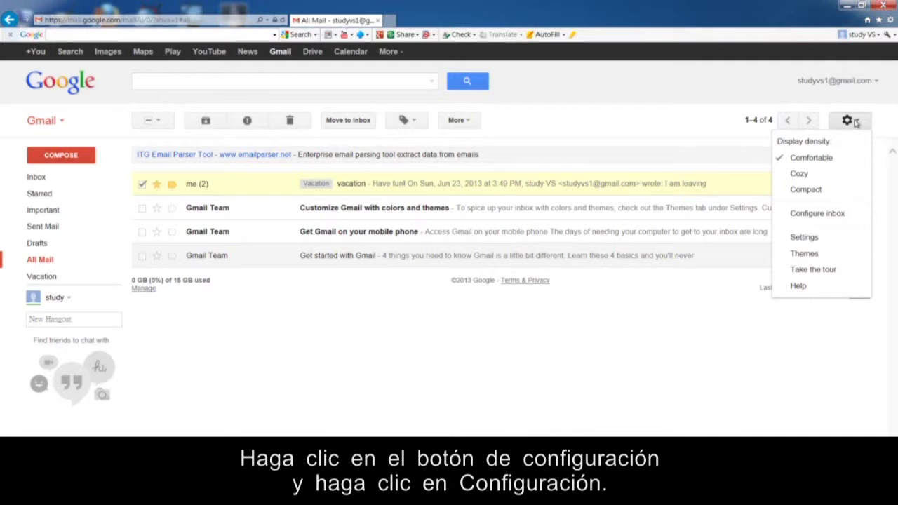
pyautogui.click(805, 238)
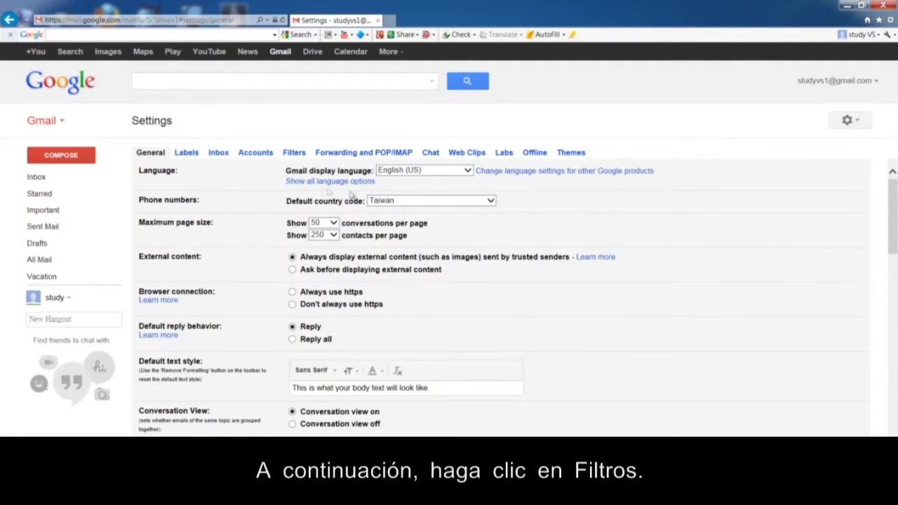
pyautogui.click(295, 153)
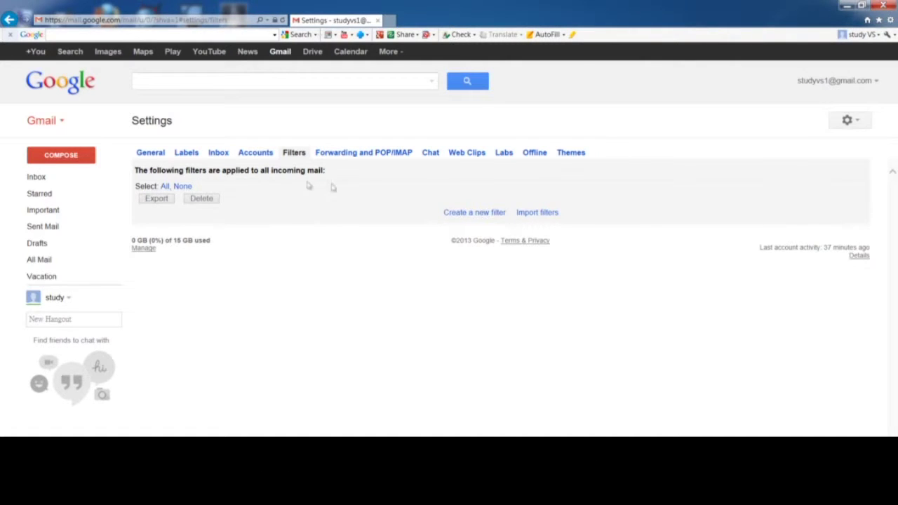
# - Start a new filter for messages with subject 'Vacation' and continue to its actions
pyautogui.click(464, 217)
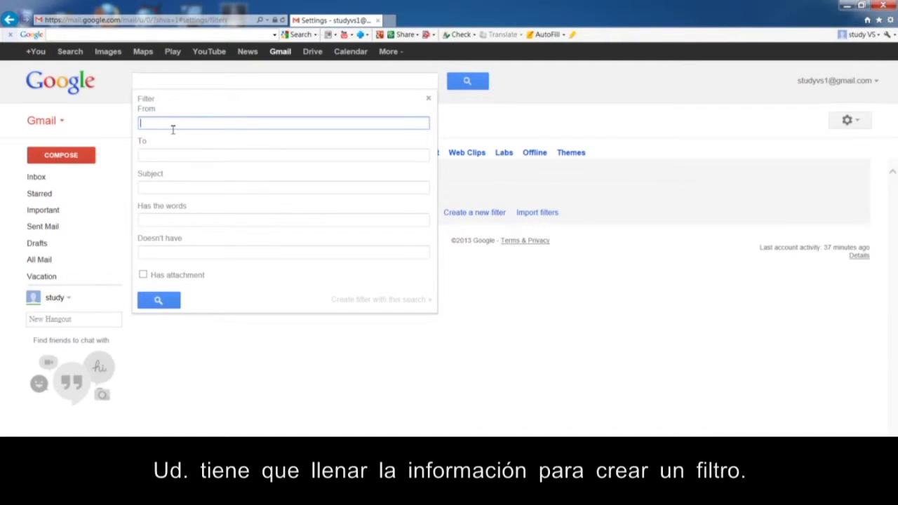
pyautogui.click(167, 187)
pyautogui.write('Vacation')
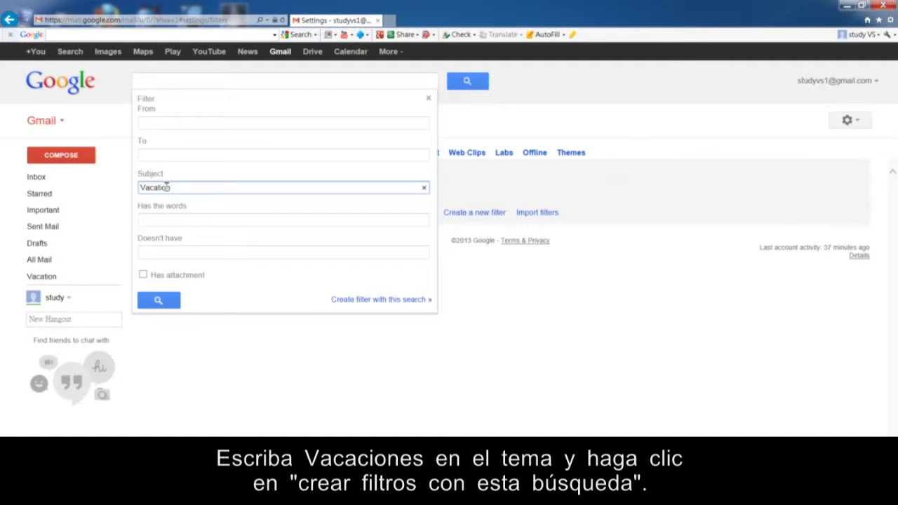
pyautogui.click(362, 300)
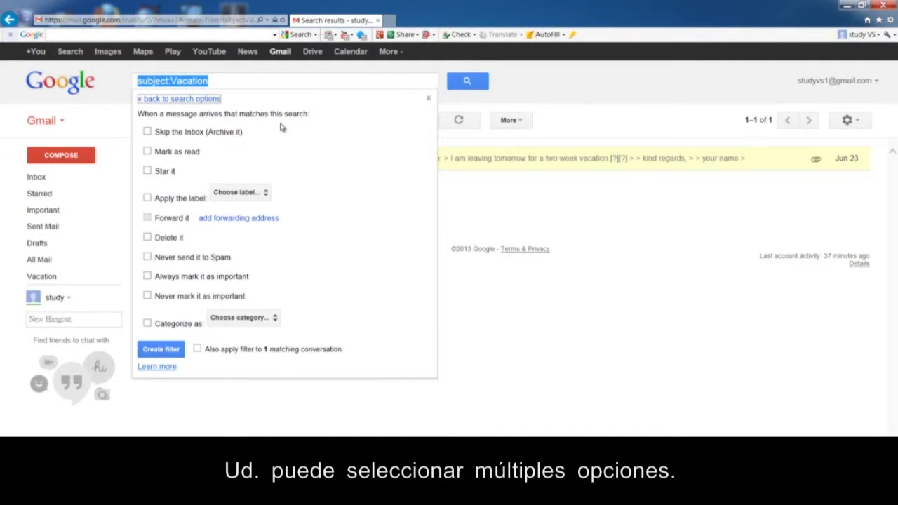
# - Apply the Vacation label to matching mail, including the existing matching conversation, and save the filter
pyautogui.click(234, 198)
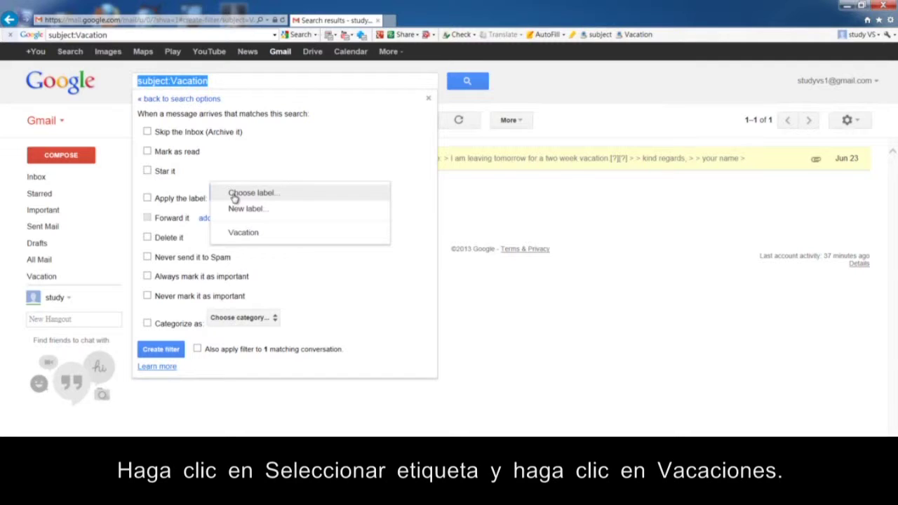
pyautogui.click(237, 236)
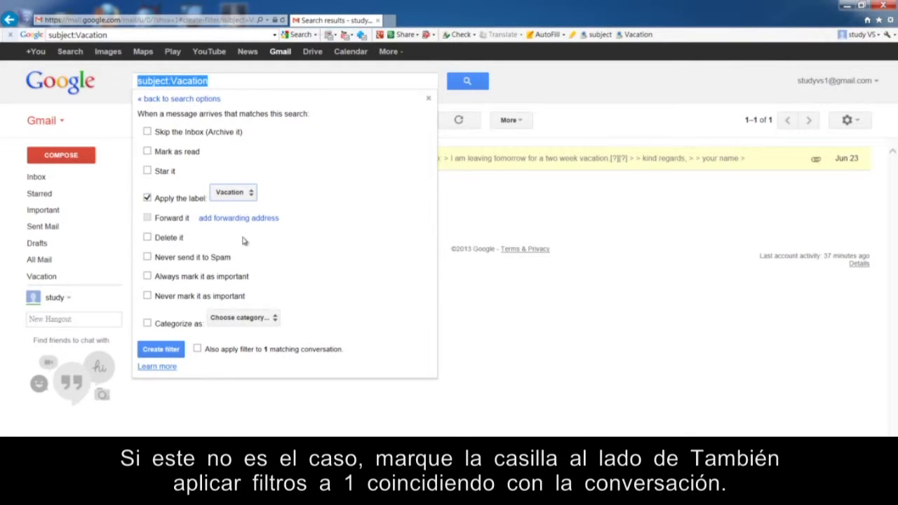
pyautogui.click(199, 349)
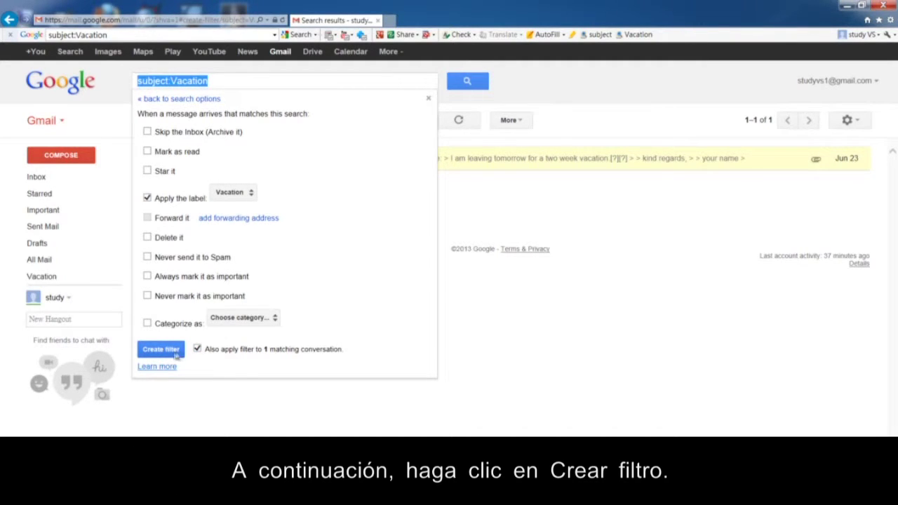
pyautogui.click(172, 351)
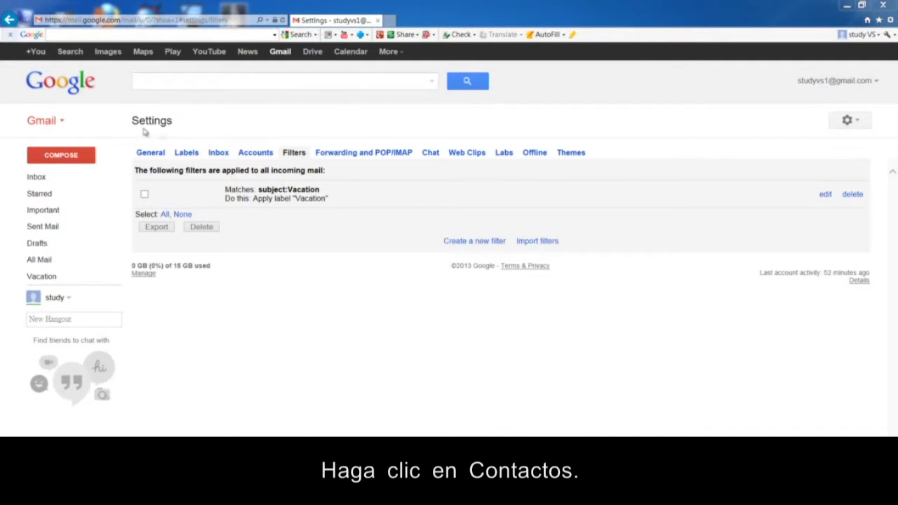
# - Switch to Google Contacts, show the Family group, and start a new contact there
pyautogui.click(44, 120)
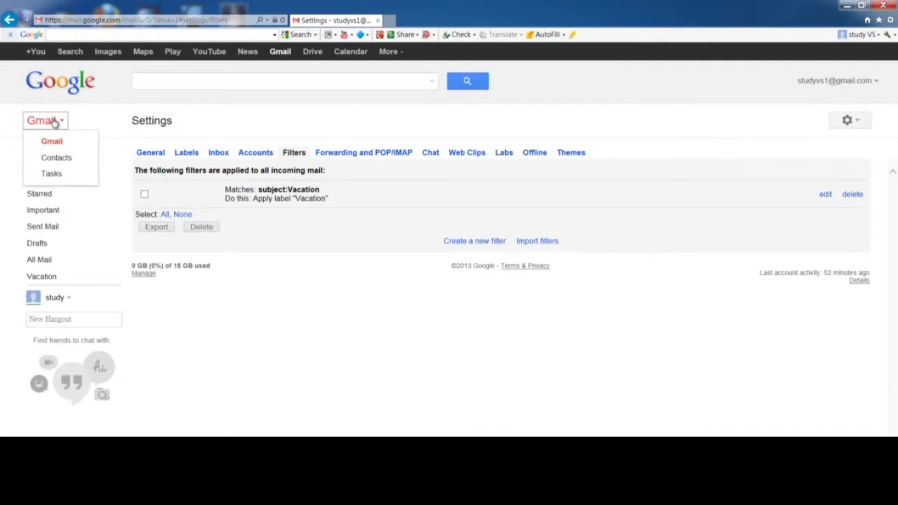
pyautogui.click(64, 159)
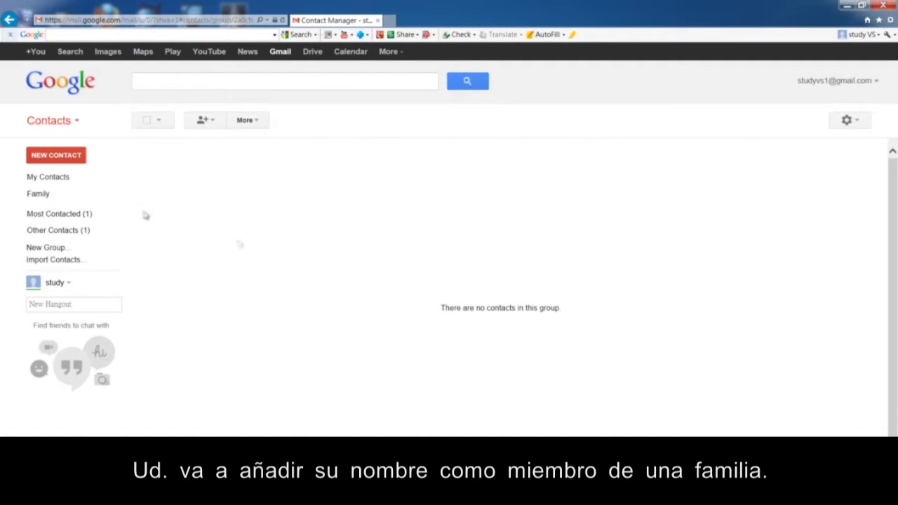
pyautogui.click(35, 198)
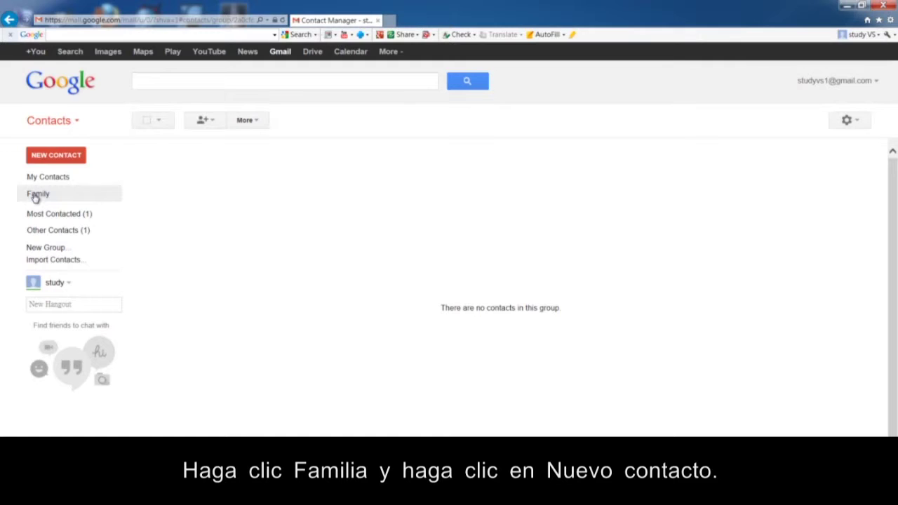
pyautogui.click(47, 160)
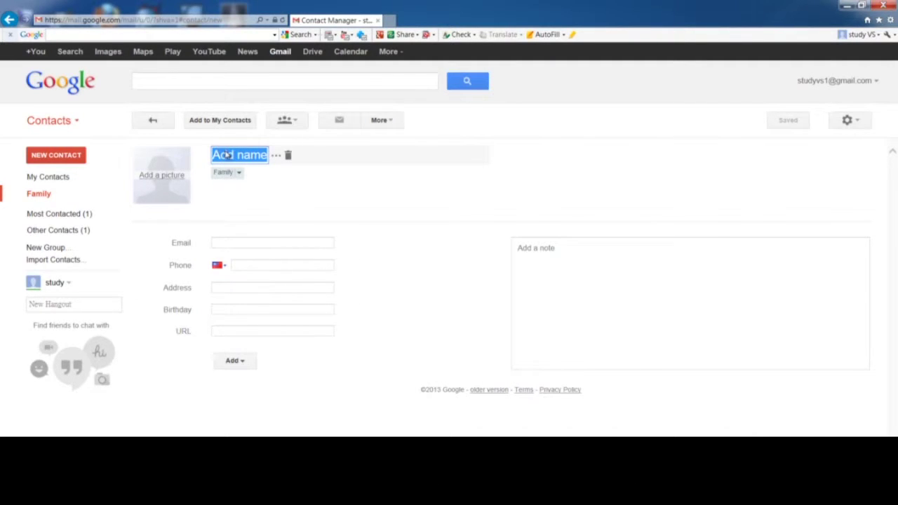
# - Enter the contact's first name and e-mail address, then save the new Family contact
pyautogui.write('Mary')
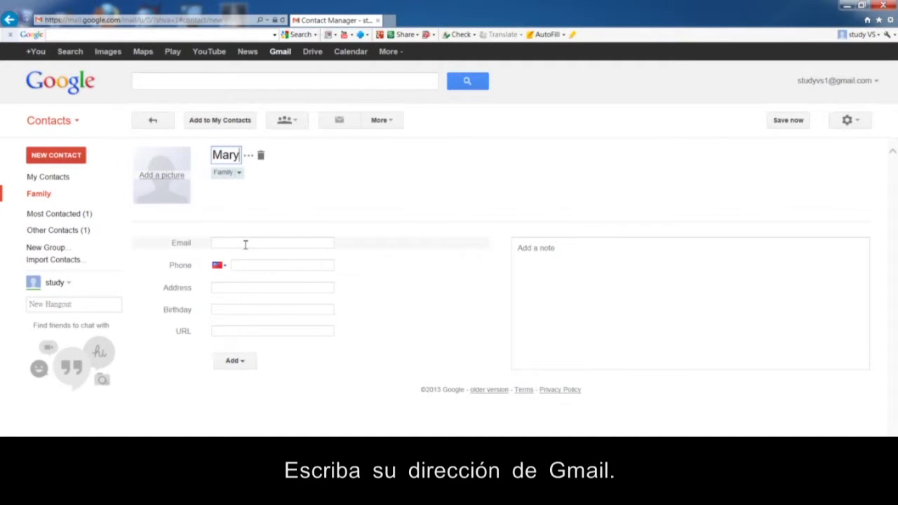
pyautogui.click(245, 242)
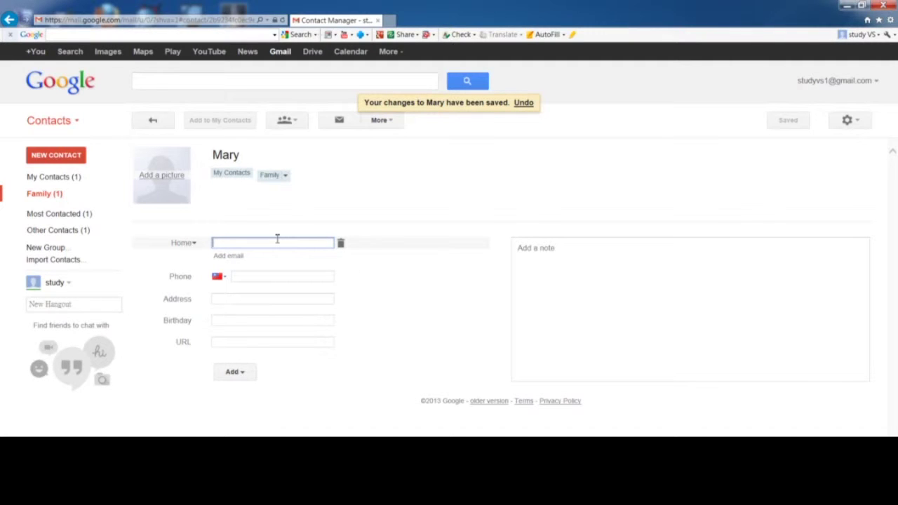
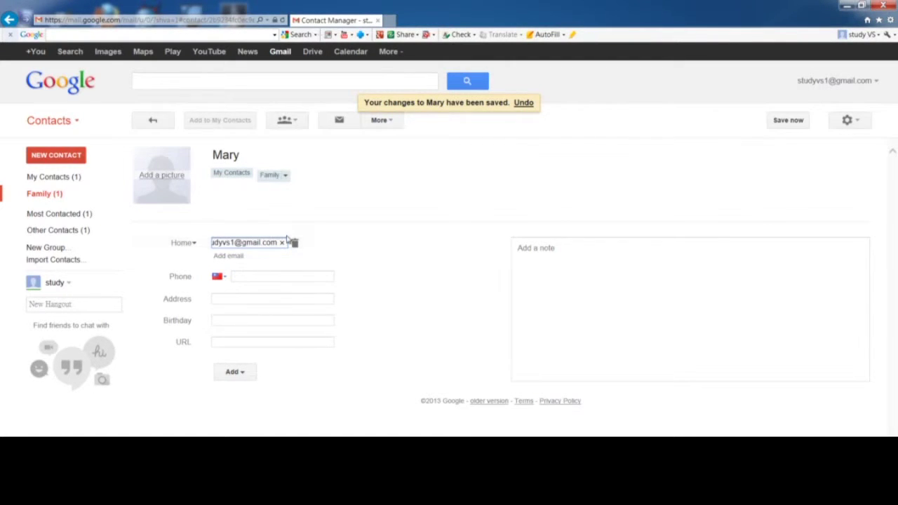
pyautogui.click(787, 120)
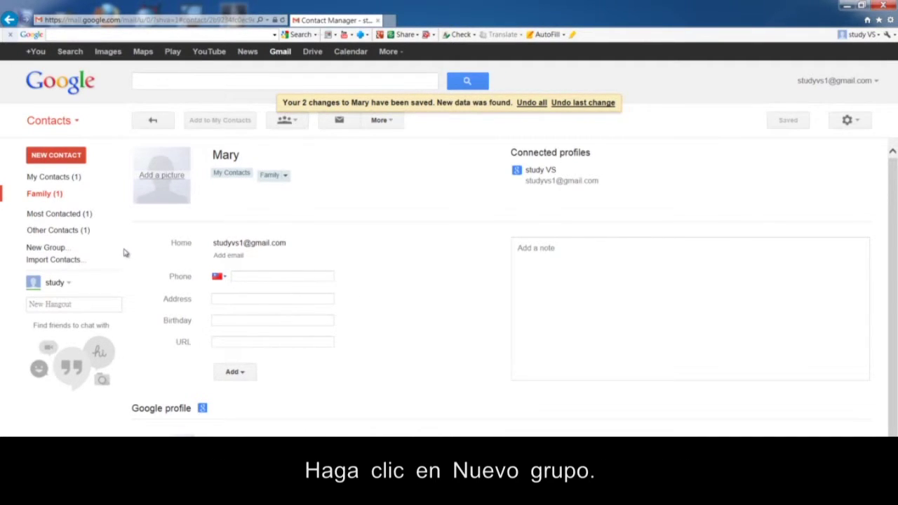
# - Add a contact group named 'Coworker'
pyautogui.click(46, 248)
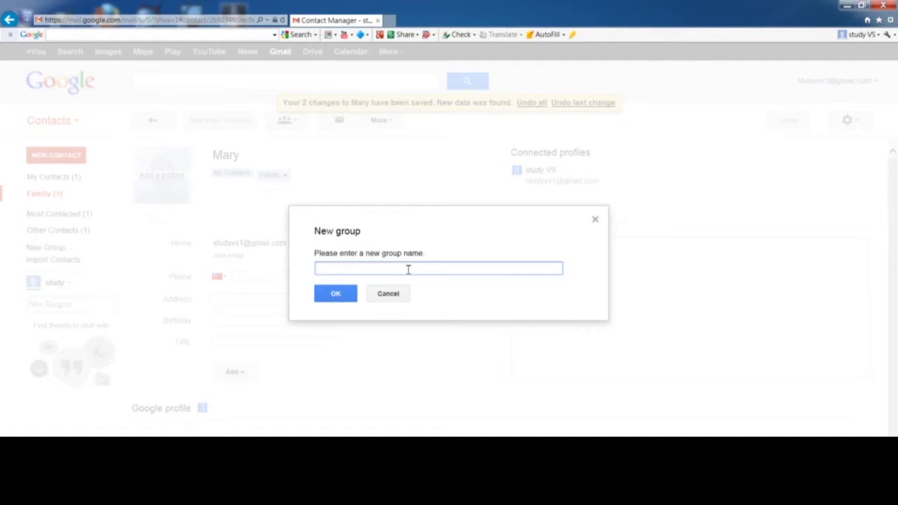
pyautogui.write('Coworker')
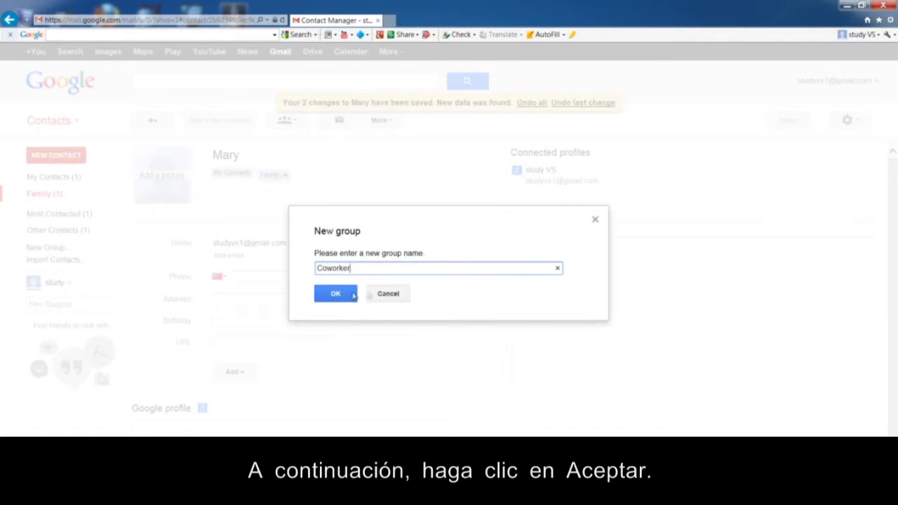
pyautogui.click(342, 296)
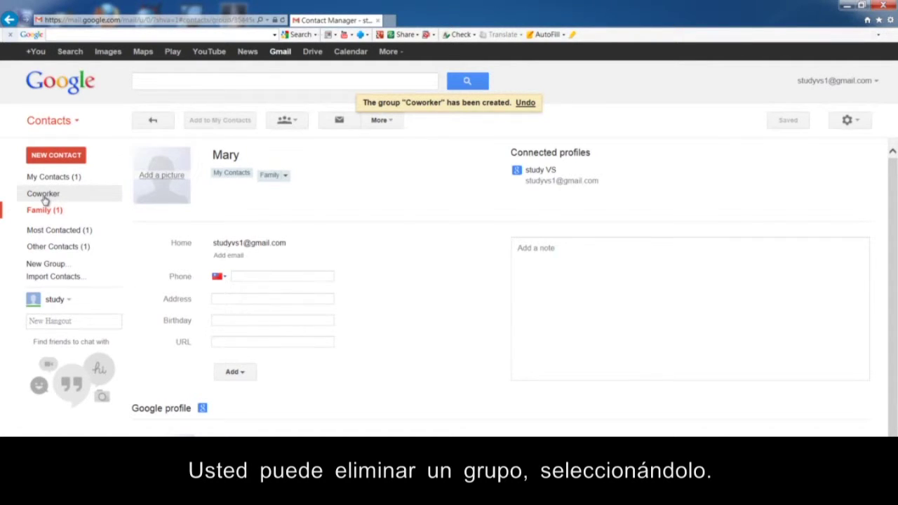
# - Delete the Coworker group through More > Delete group and confirm
pyautogui.click(44, 195)
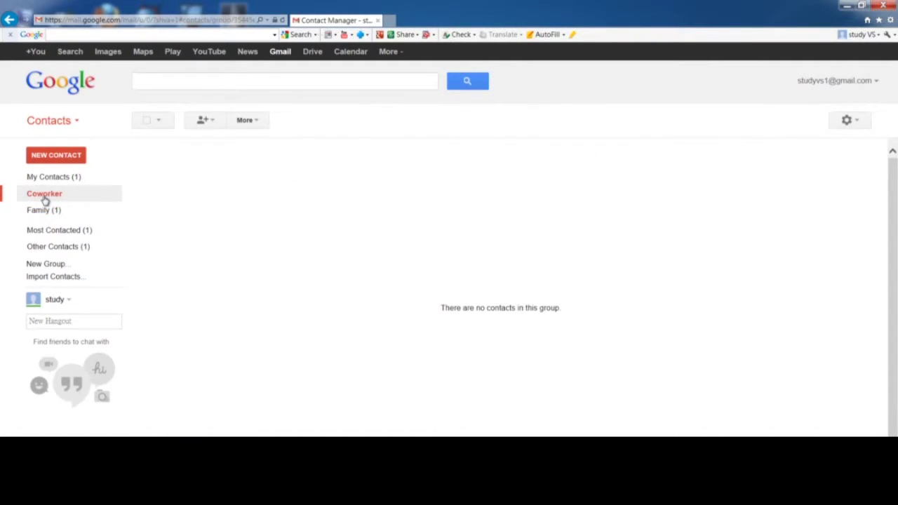
pyautogui.click(247, 120)
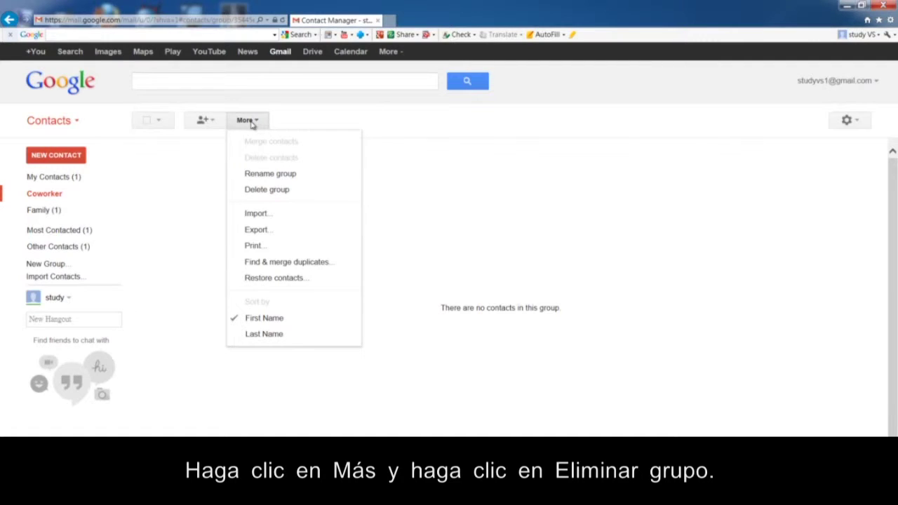
pyautogui.click(260, 194)
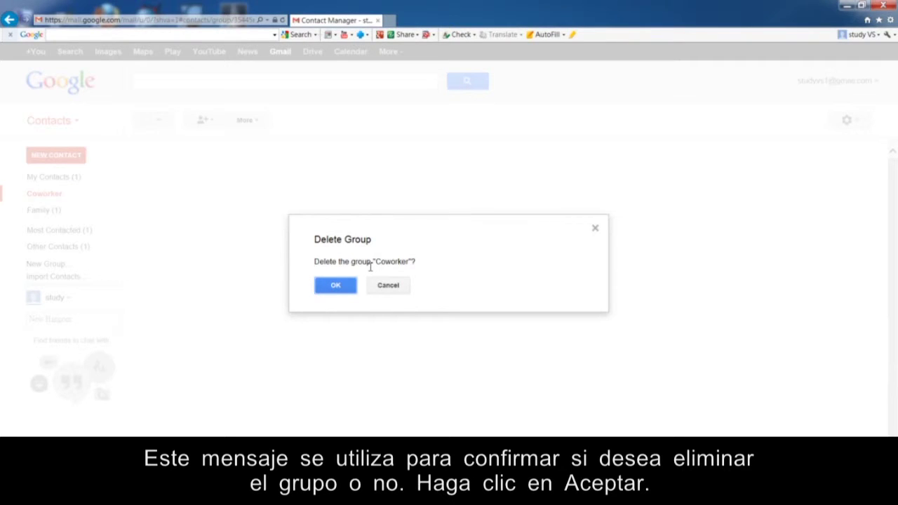
pyautogui.click(336, 287)
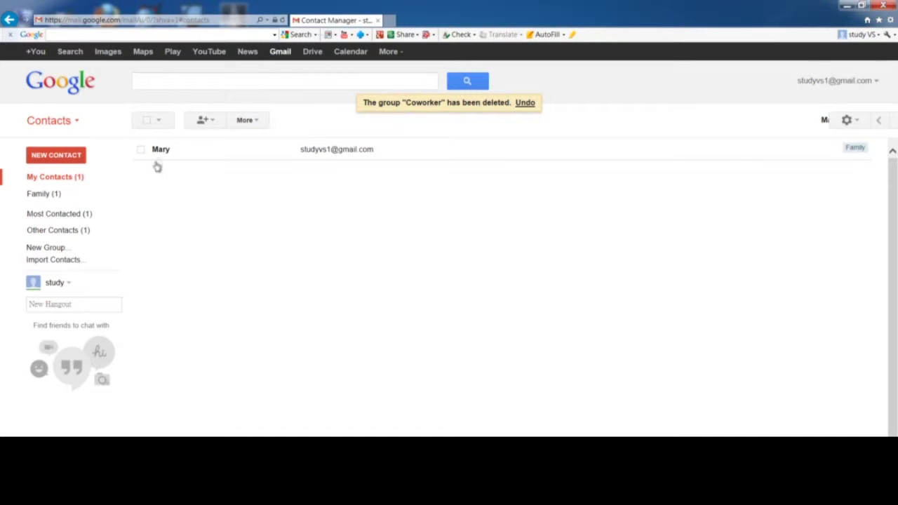
pyautogui.moveTo(162, 157)
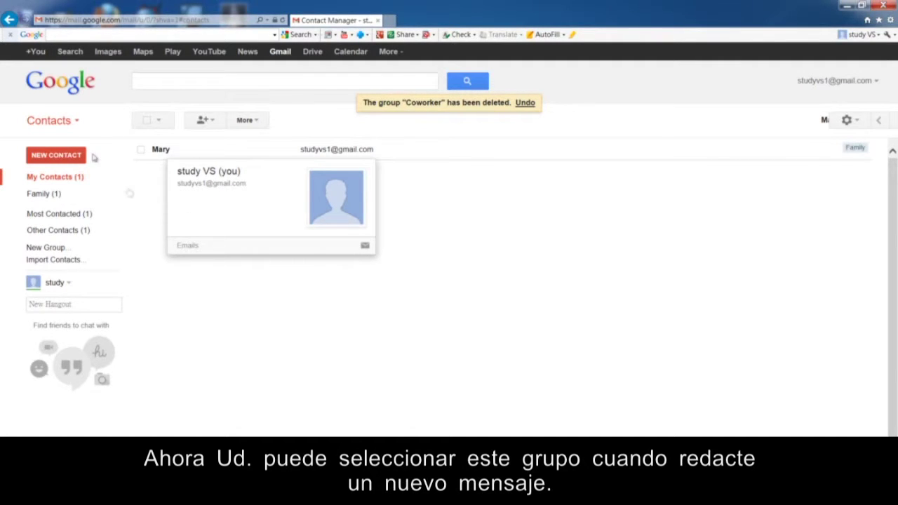
# - Compose a new Gmail message and pick the saved Family contact as its recipient
pyautogui.click(56, 123)
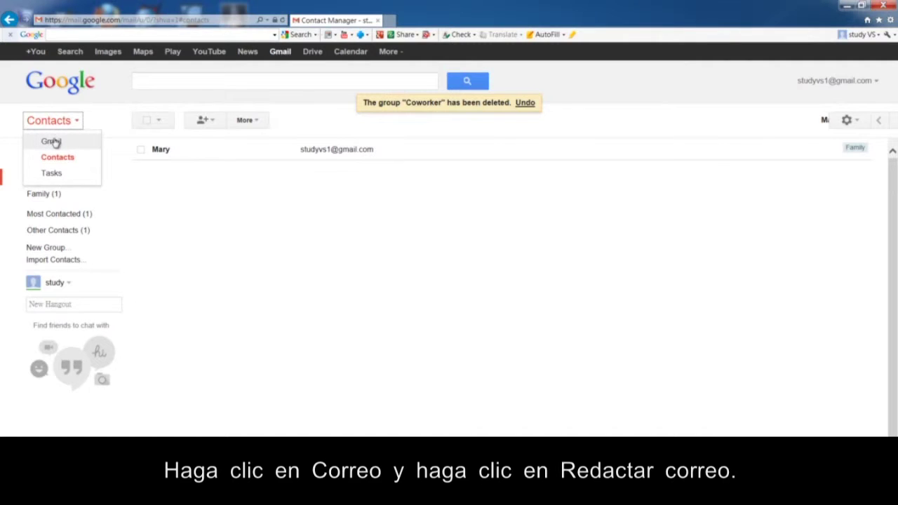
pyautogui.click(52, 141)
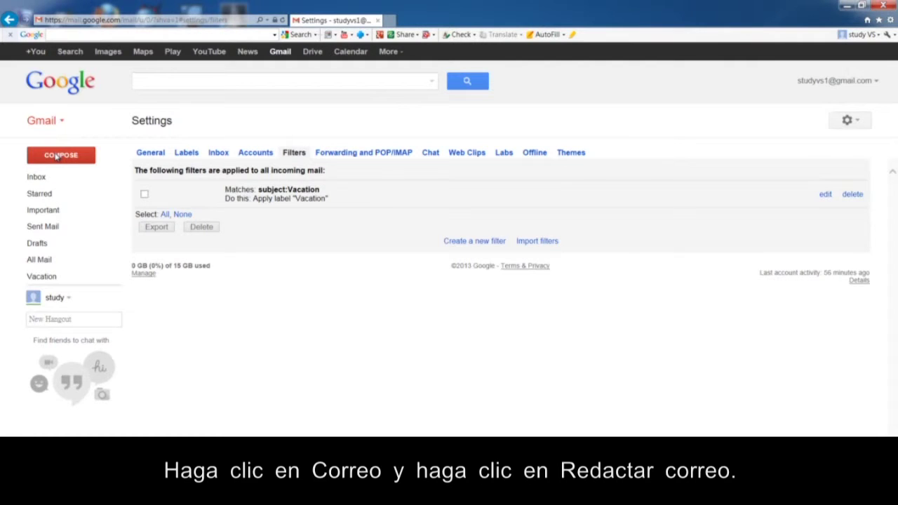
pyautogui.click(57, 156)
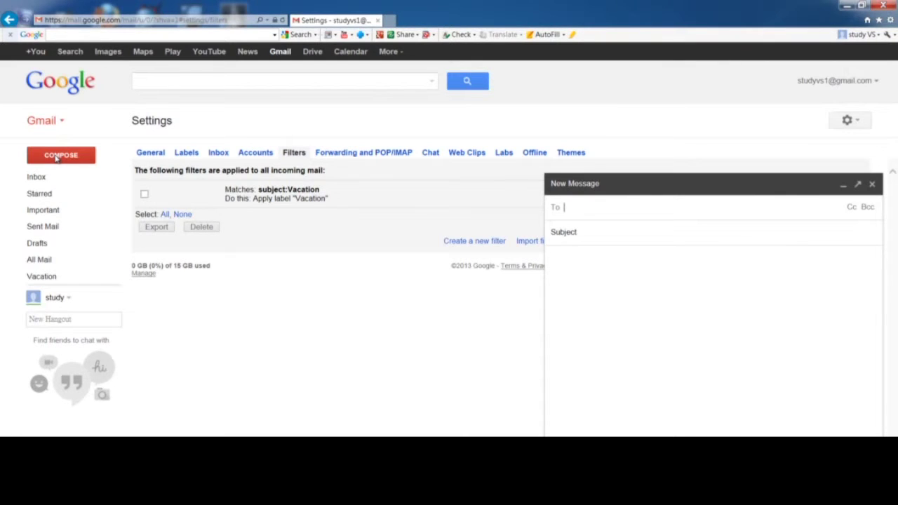
pyautogui.click(555, 210)
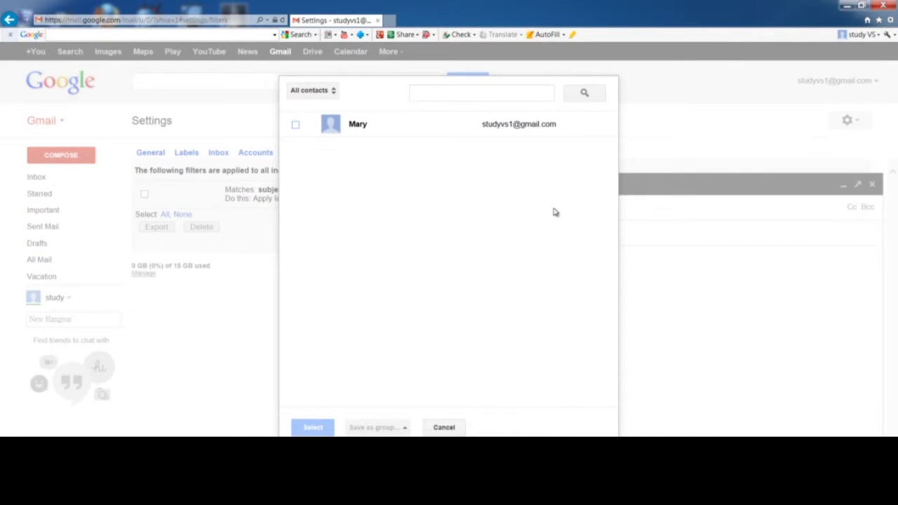
pyautogui.click(334, 93)
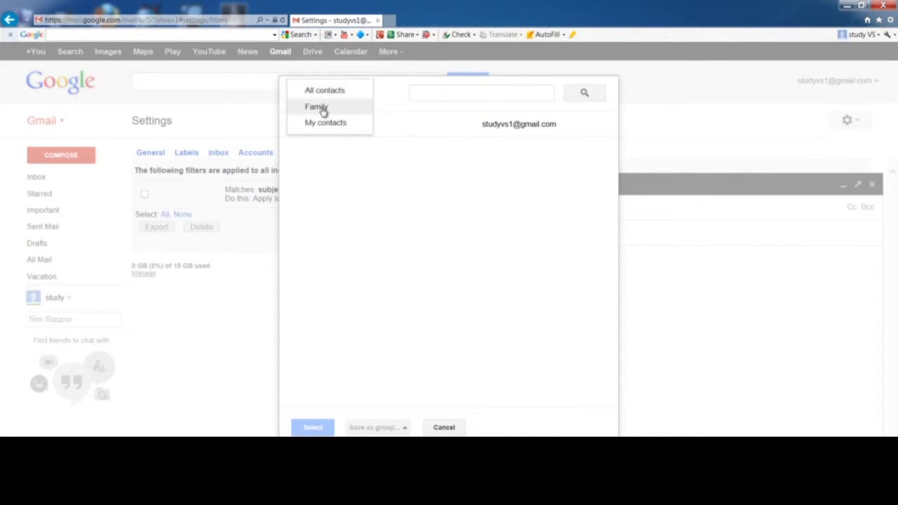
pyautogui.click(316, 107)
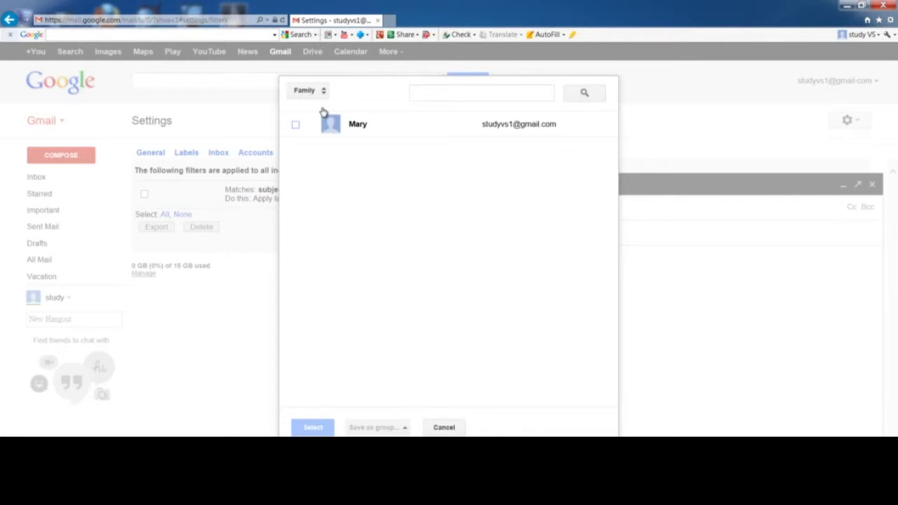
pyautogui.click(321, 91)
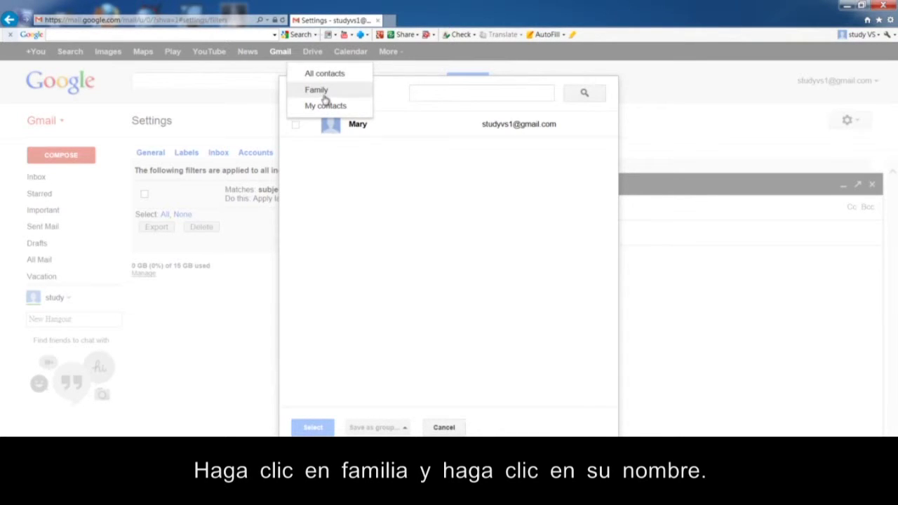
pyautogui.click(316, 91)
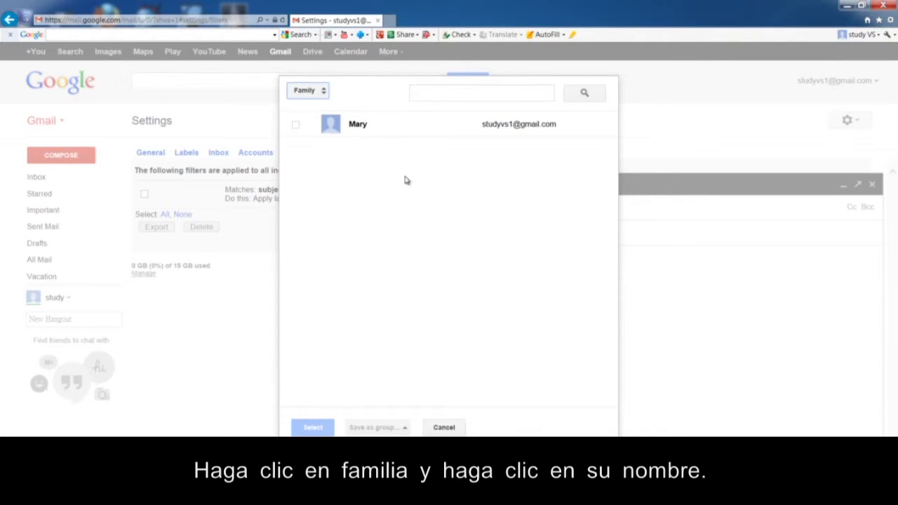
pyautogui.click(297, 126)
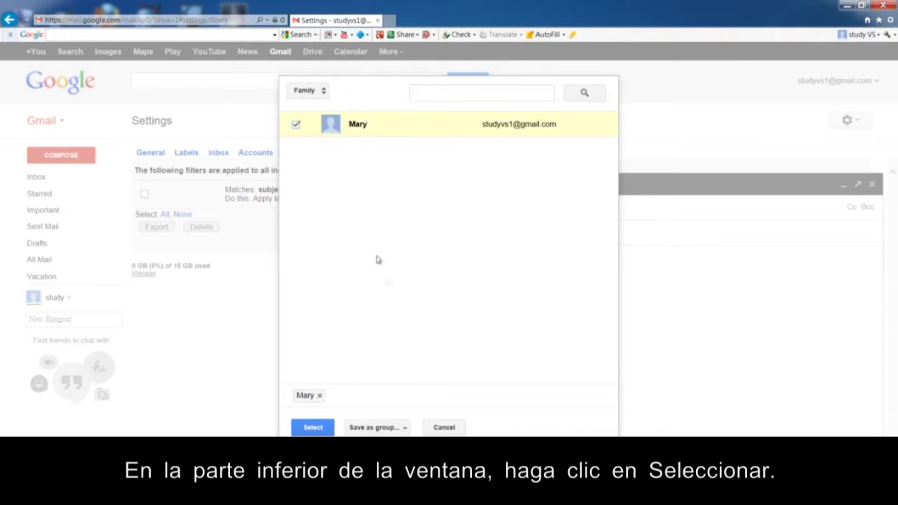
pyautogui.click(313, 427)
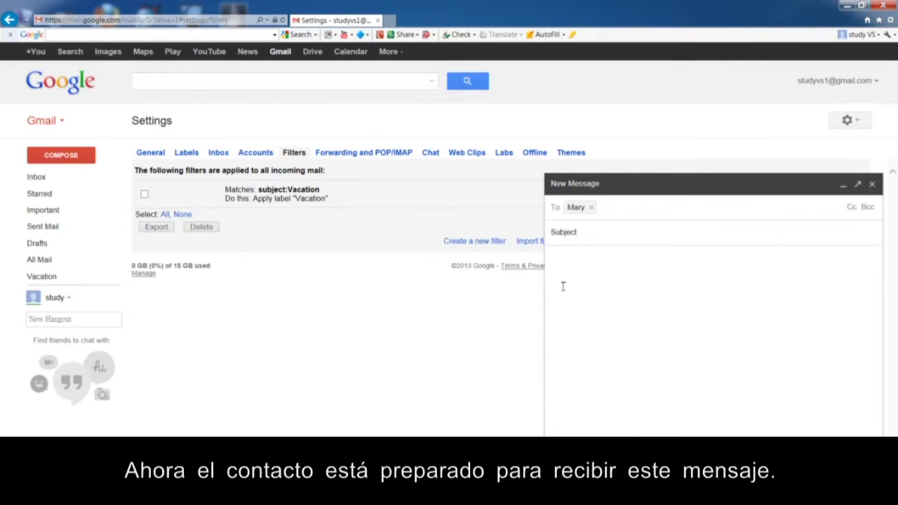
# - Write subject 'Vacation' and body 'Have a nice holiday!', then send with Ctrl+Enter
pyautogui.click(588, 233)
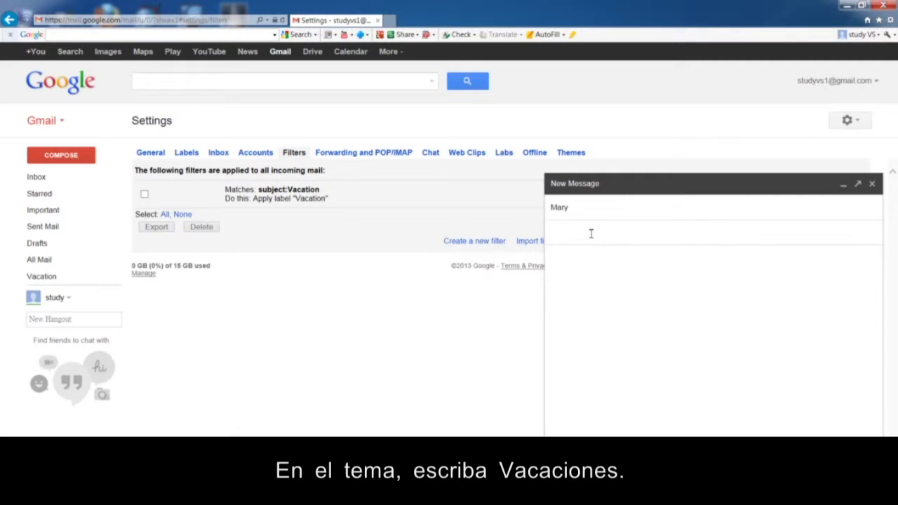
pyautogui.write('Vacation')
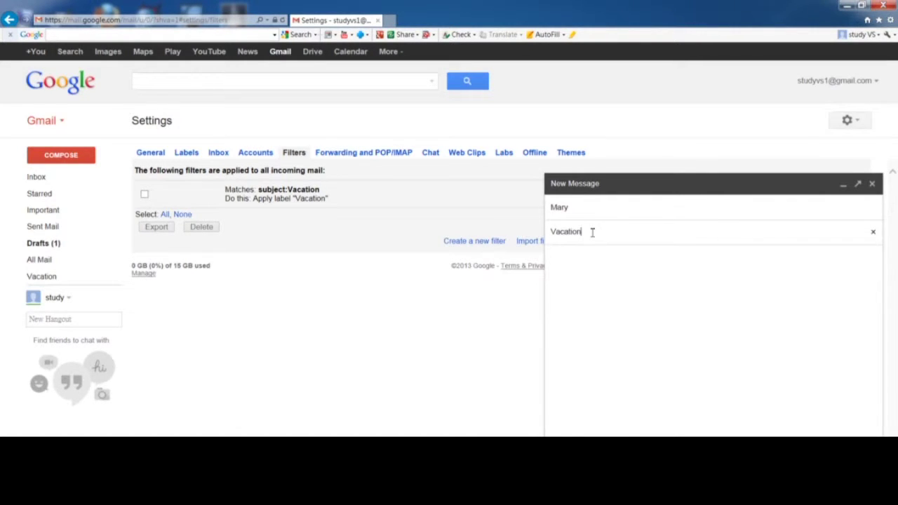
pyautogui.click(607, 281)
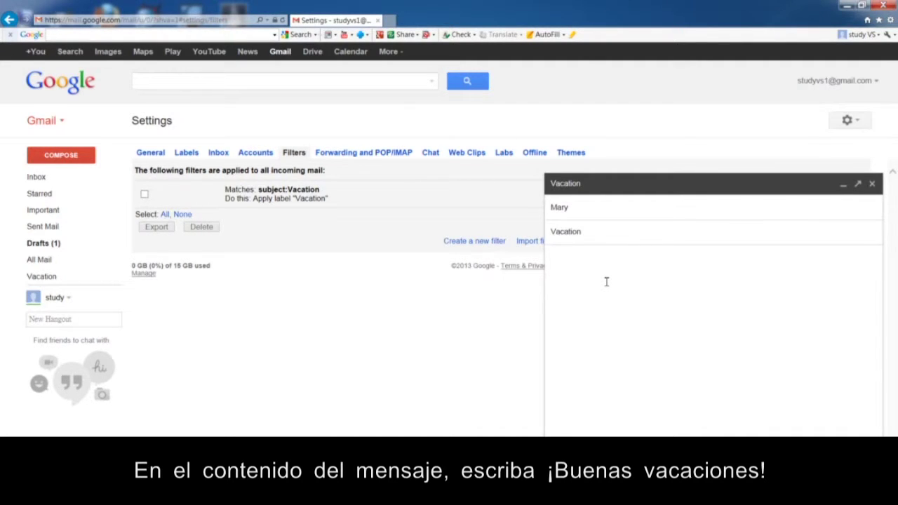
pyautogui.write('Have a nice')
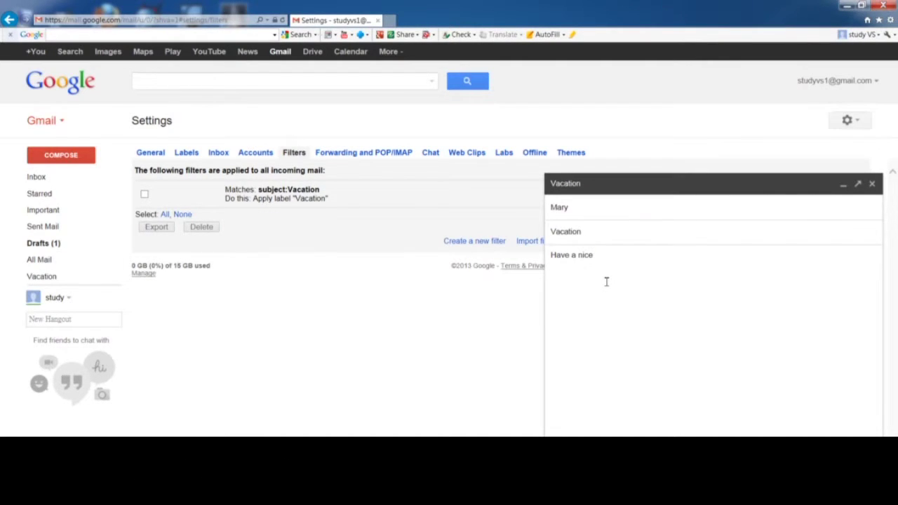
pyautogui.write(' holiday!')
pyautogui.hotkey('ctrl', 'Return')
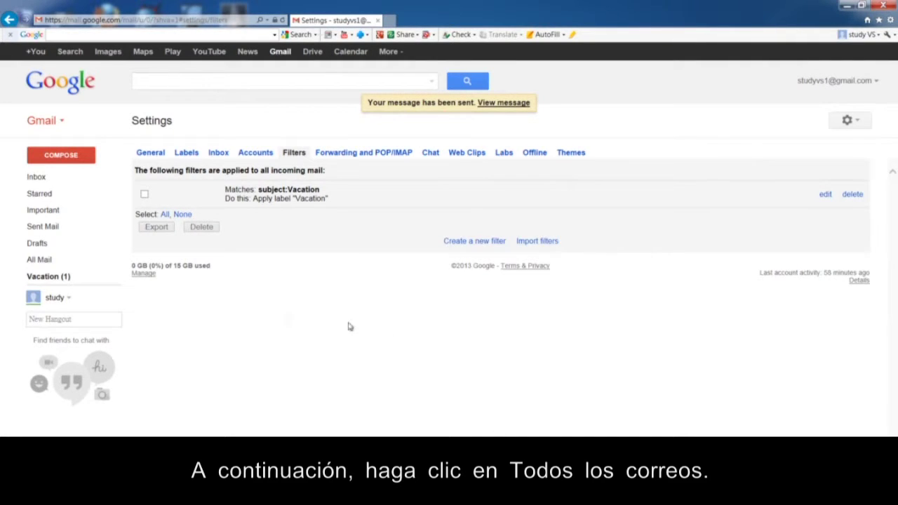
# - Check All Mail and the Vacation label, then return to the Inbox
pyautogui.click(39, 262)
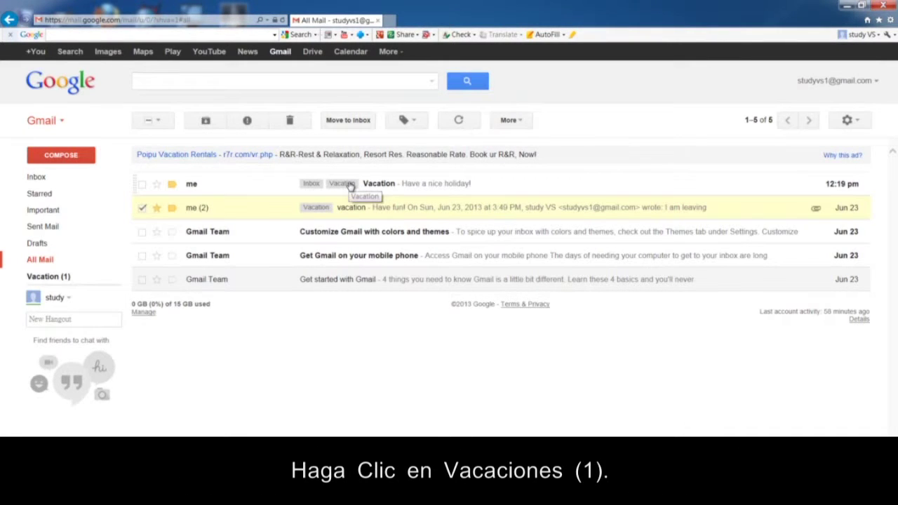
pyautogui.click(63, 278)
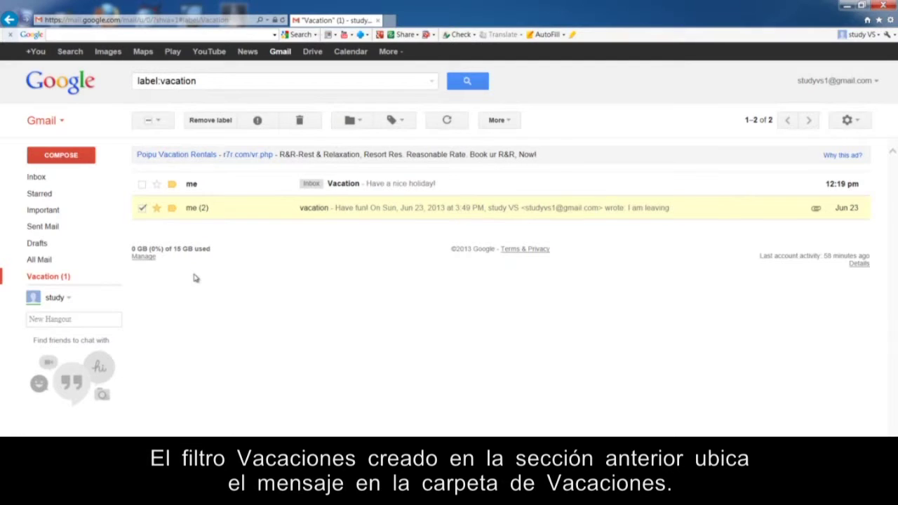
pyautogui.click(54, 181)
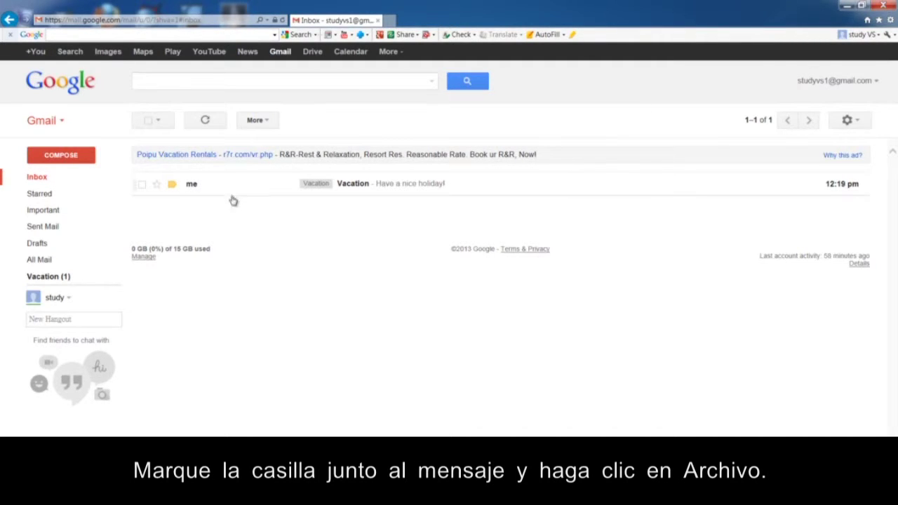
# - Archive the 'Vacation' conversation from the Inbox
pyautogui.click(142, 185)
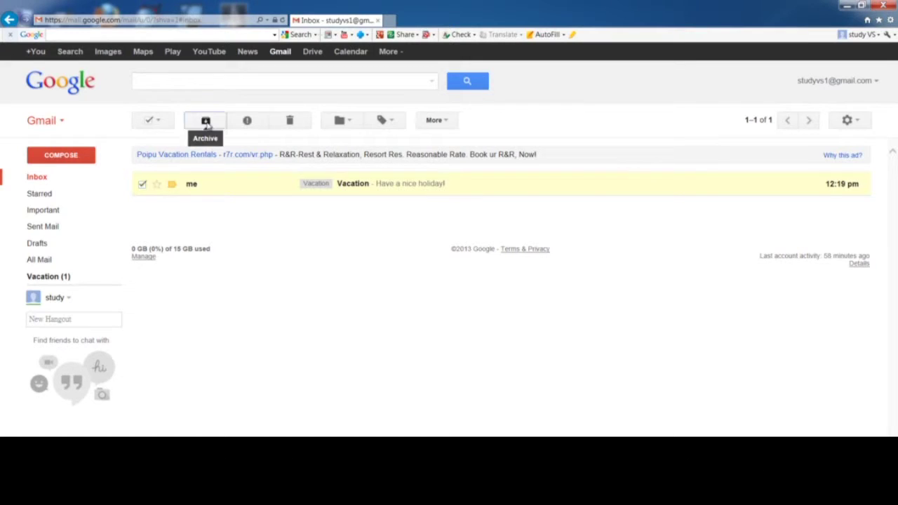
pyautogui.click(207, 123)
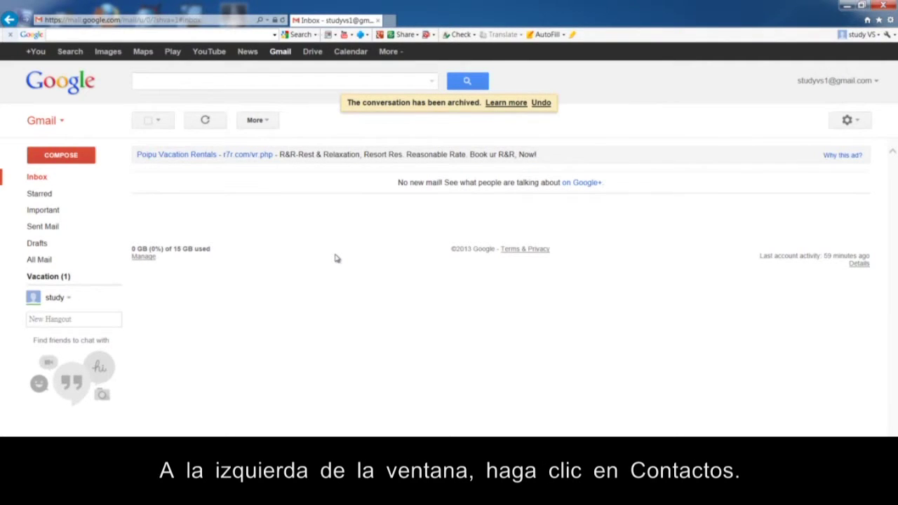
# - Switch from Gmail to Contacts and select the single Family contact
pyautogui.click(60, 123)
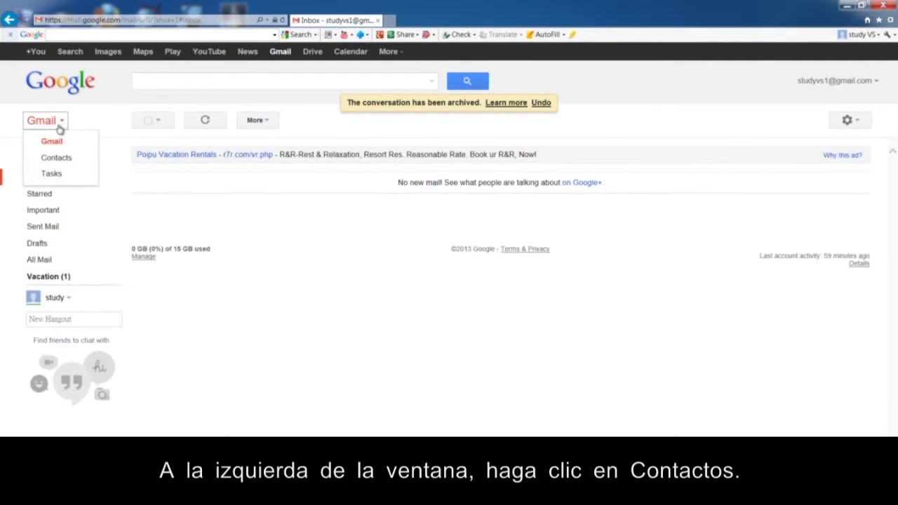
pyautogui.click(58, 159)
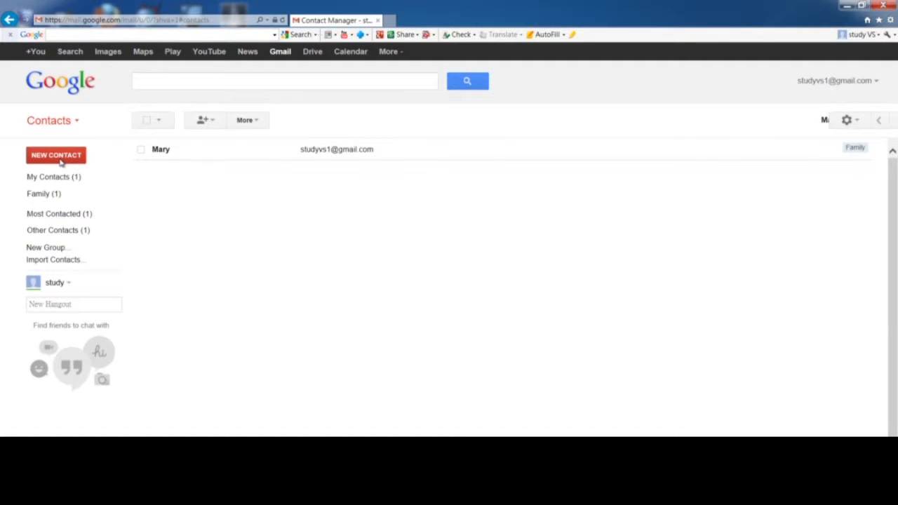
pyautogui.click(243, 121)
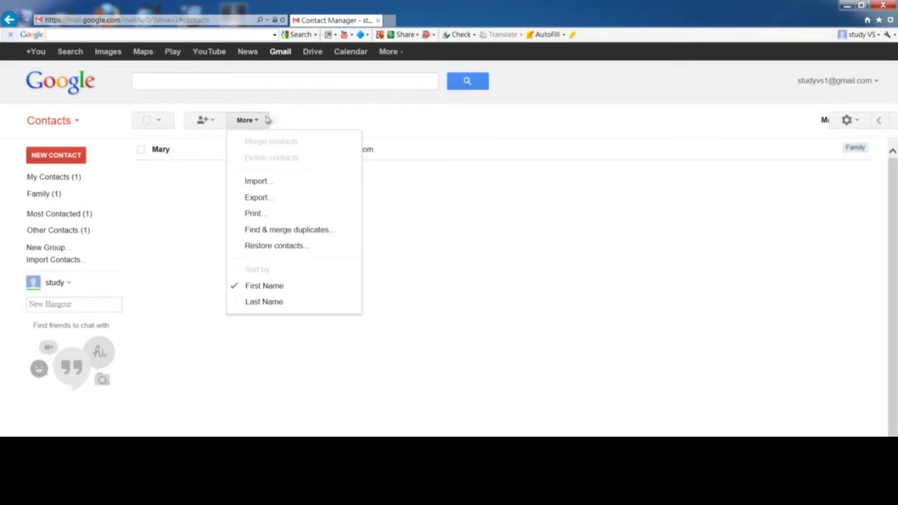
pyautogui.click(273, 120)
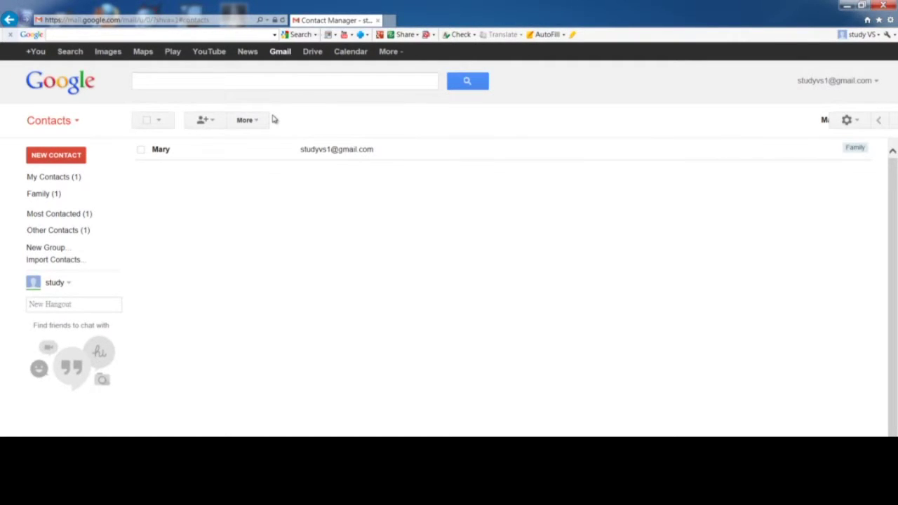
pyautogui.click(141, 151)
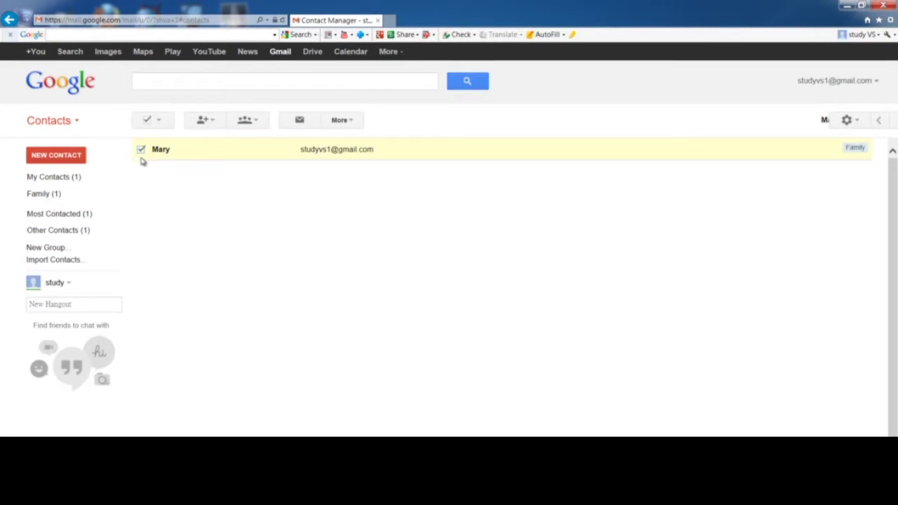
# - Delete the selected Family contact using More > Delete contact
pyautogui.click(342, 120)
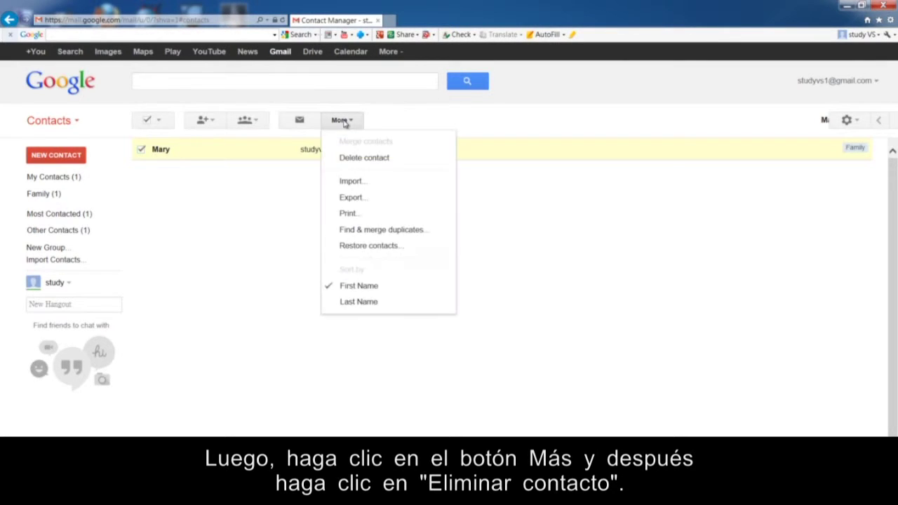
pyautogui.click(356, 157)
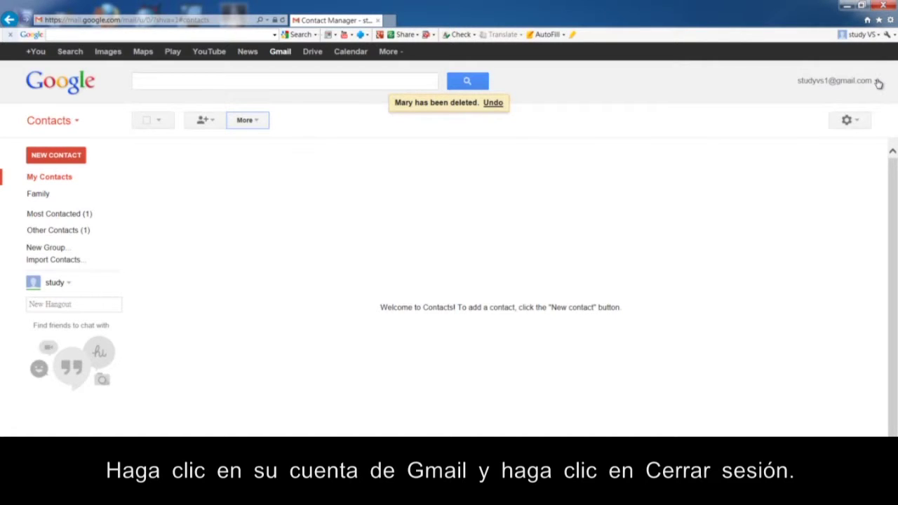
# - Sign out of the Gmail account from the account options
pyautogui.click(877, 81)
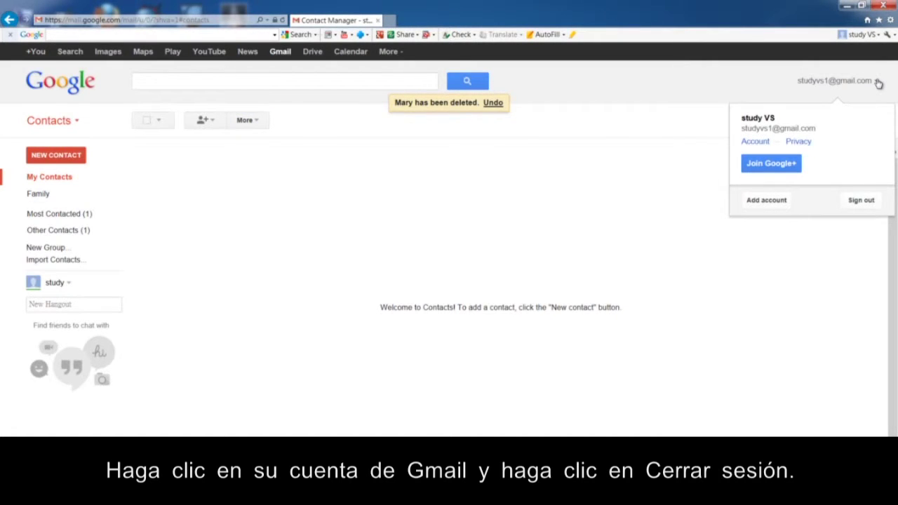
pyautogui.click(868, 202)
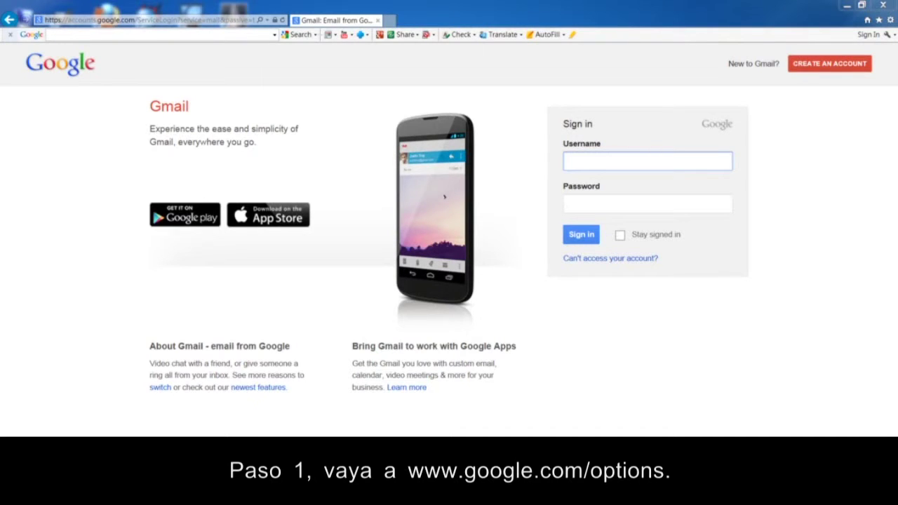
pyautogui.click(210, 21)
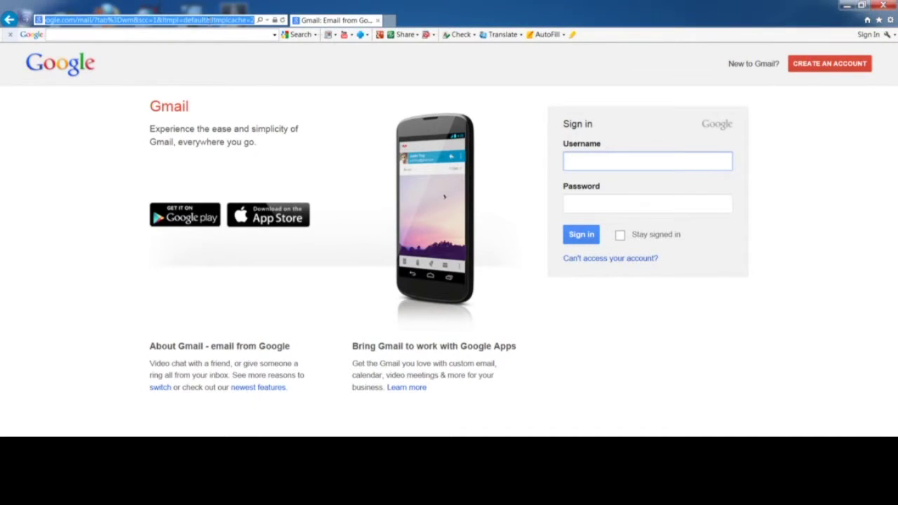
pyautogui.write('www.google.com/')
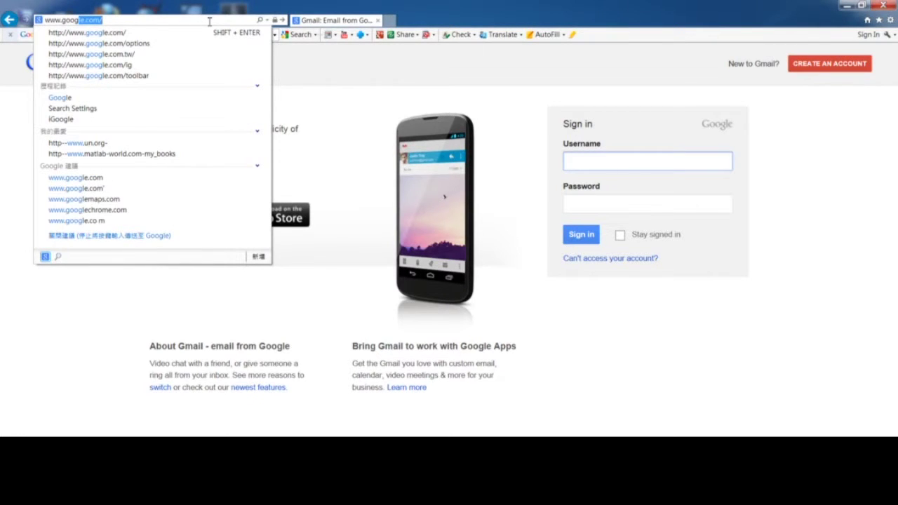
pyautogui.press('Down')
pyautogui.press('Down')
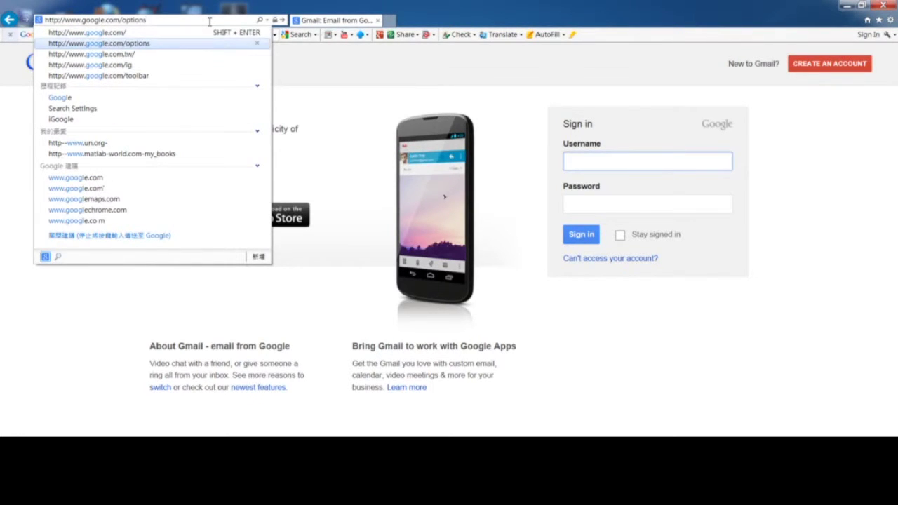
pyautogui.press('Return')
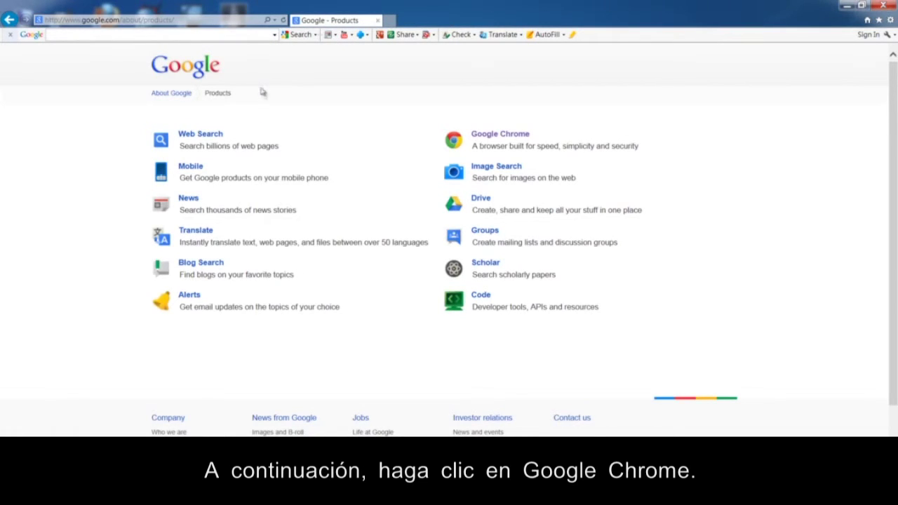
pyautogui.click(500, 135)
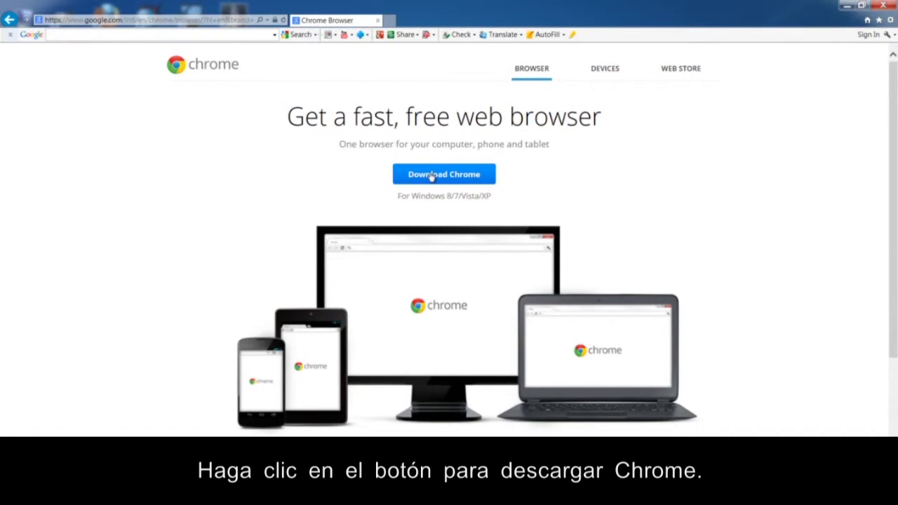
# - Download Chrome, accepting the Terms of Service to install it
pyautogui.click(432, 176)
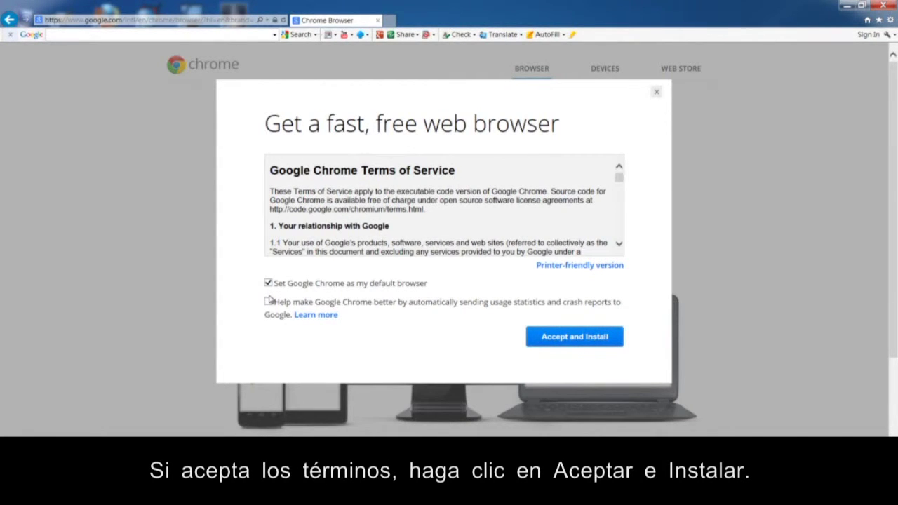
pyautogui.click(585, 339)
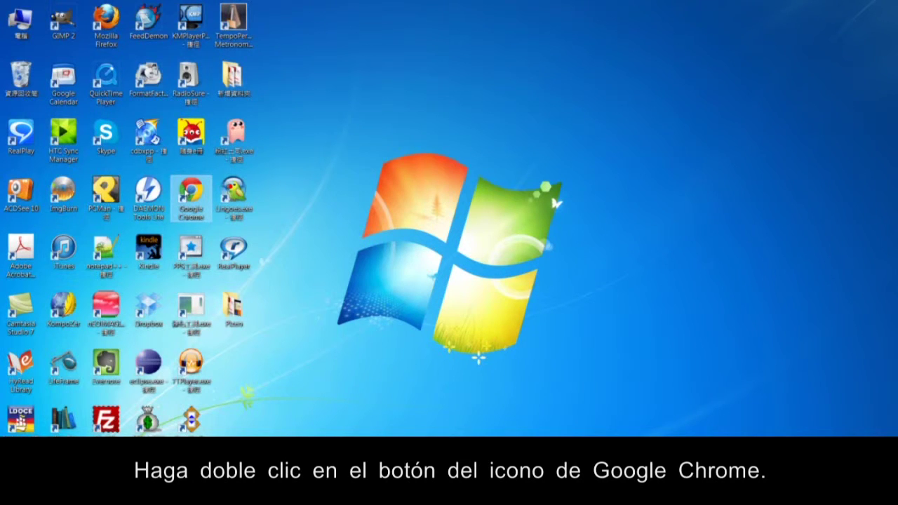
# - Launch Google Chrome from its desktop shortcut
pyautogui.doubleClick(186, 194)
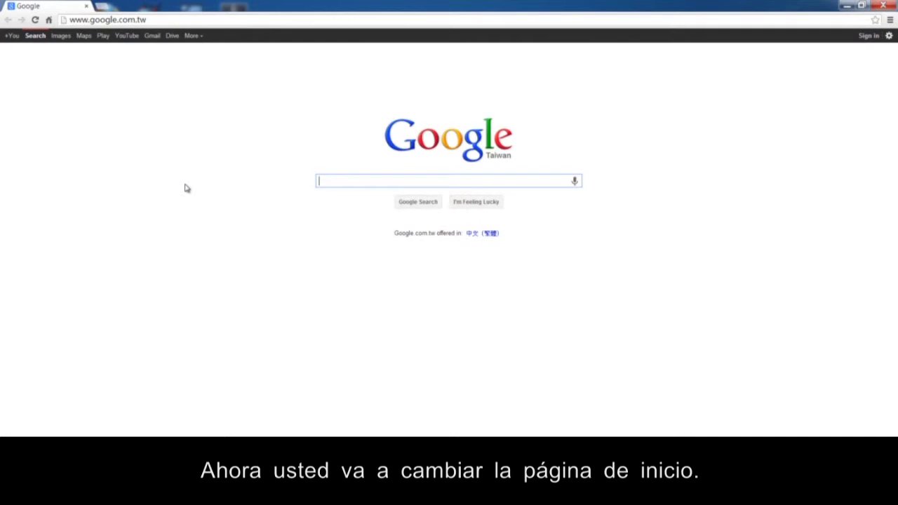
# - Search Google for 'visual steps' from the Chrome address bar
pyautogui.click(152, 21)
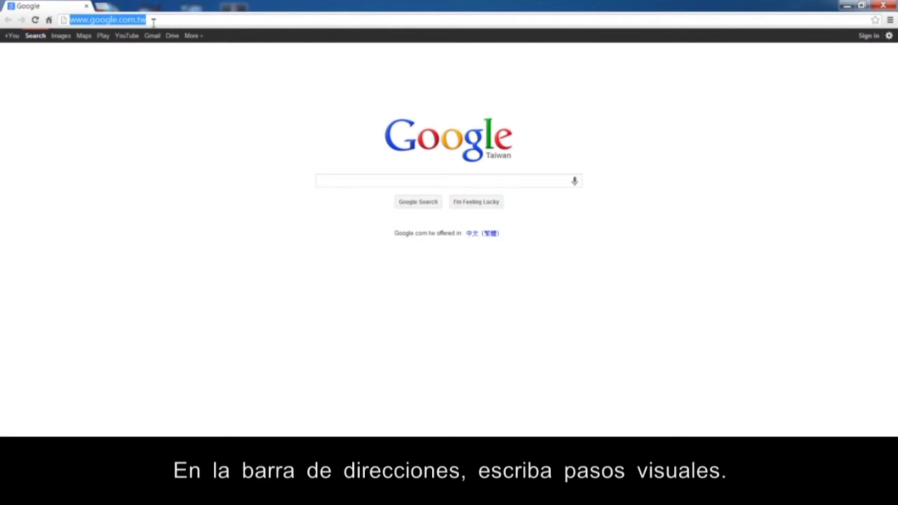
pyautogui.write('vis')
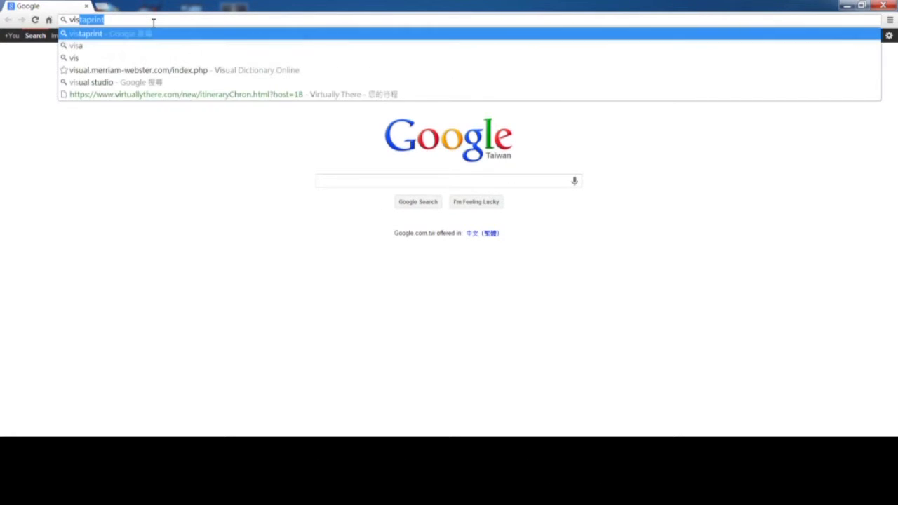
pyautogui.write('ual step')
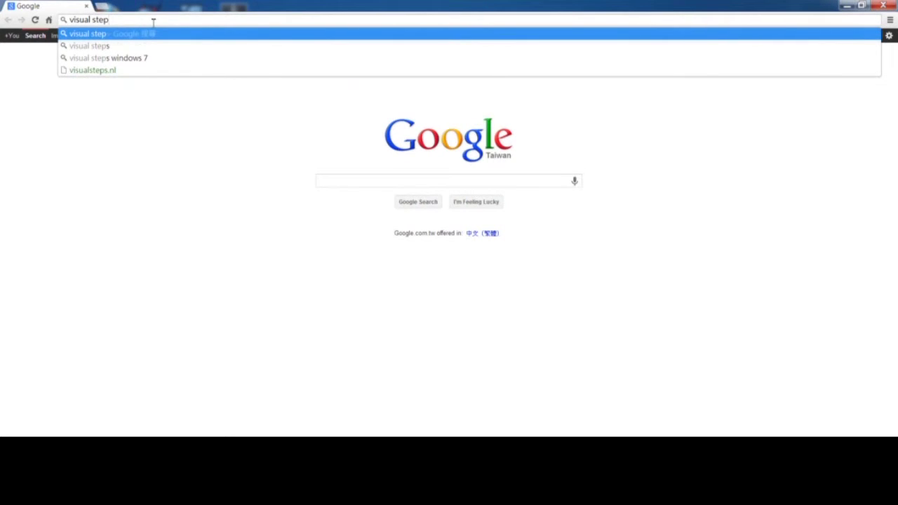
pyautogui.write('s')
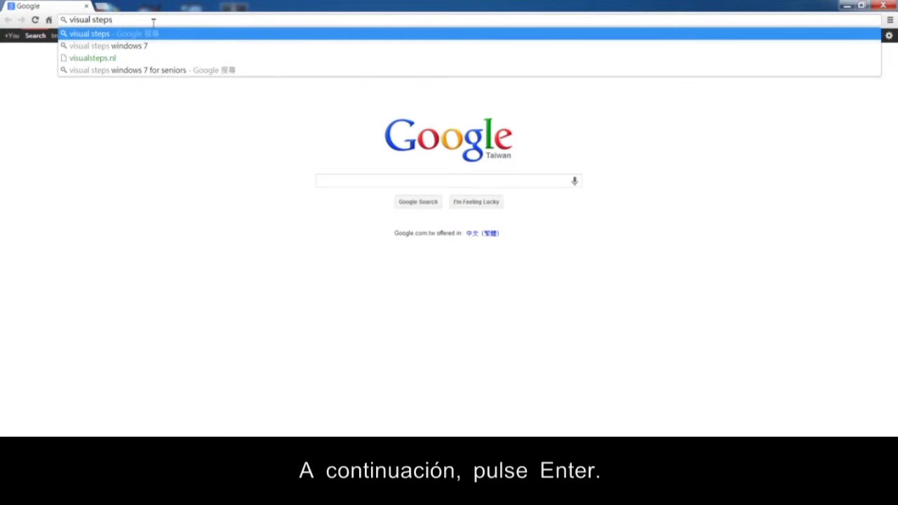
pyautogui.press('Return')
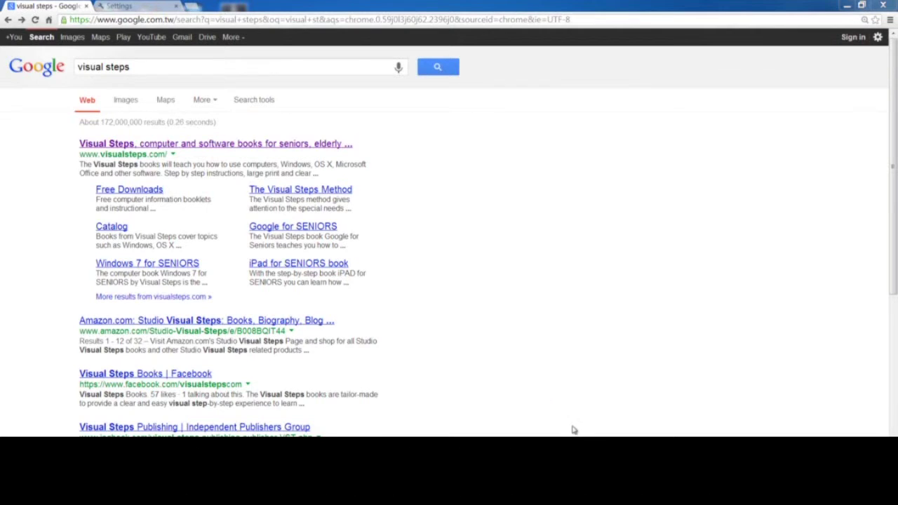
# - Replace the search query with 'CYCU' and run the search
pyautogui.click(153, 67)
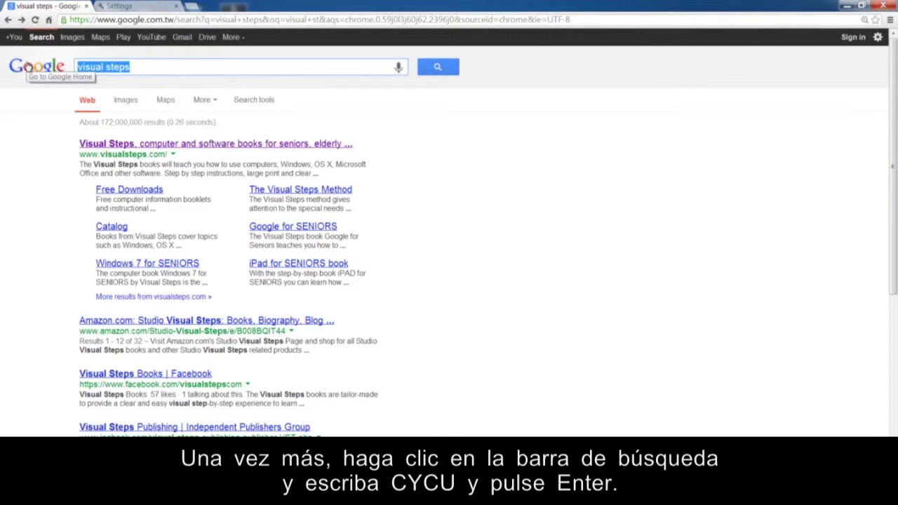
pyautogui.write('CYCU')
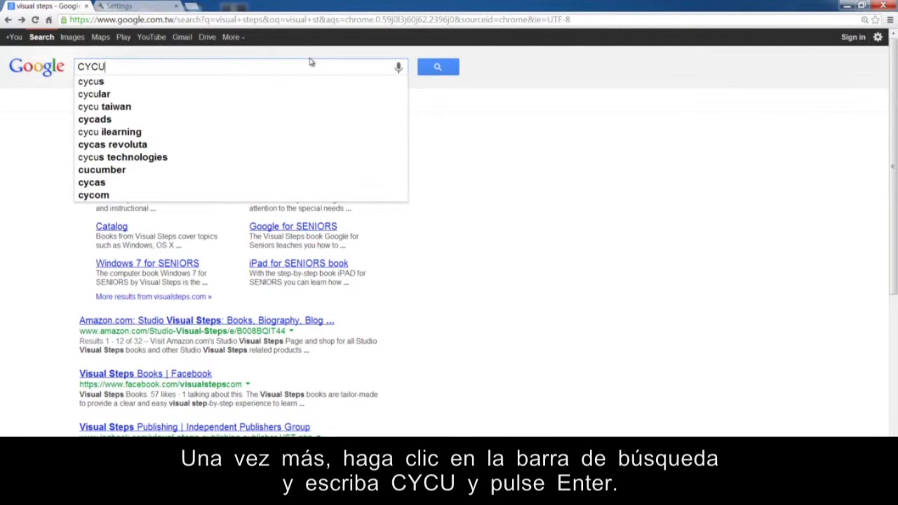
pyautogui.press('Return')
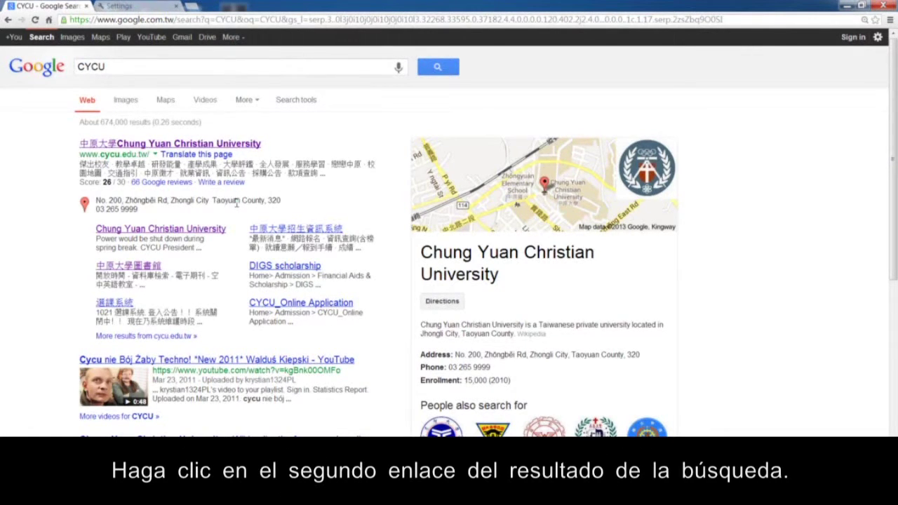
# - Open the Chung Yuan Christian University site at eng.cycu.edu.tw from the results
pyautogui.click(202, 231)
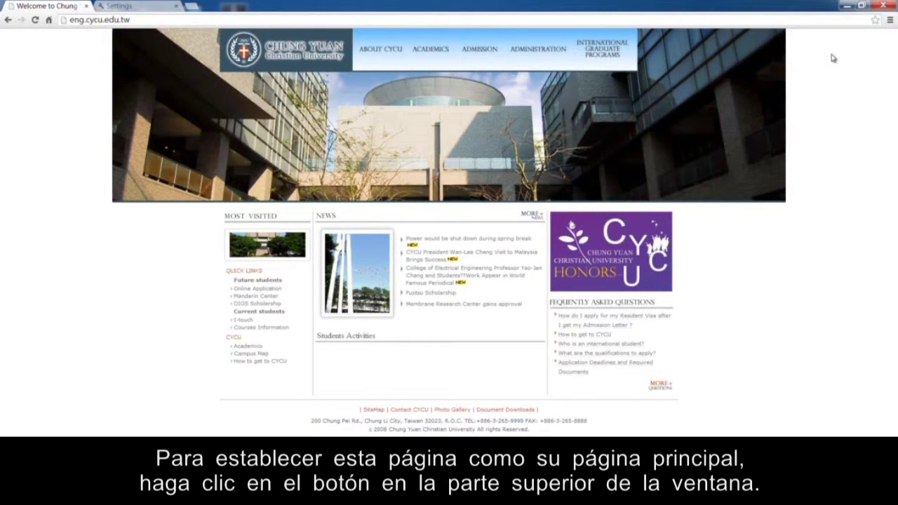
pyautogui.click(889, 23)
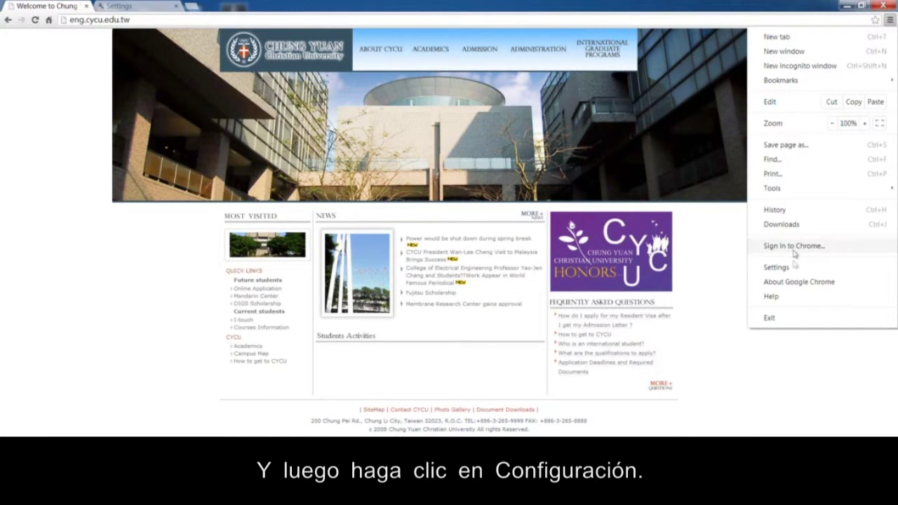
# - Open Chrome Settings and show the startup pages list, currently just Google
pyautogui.click(776, 267)
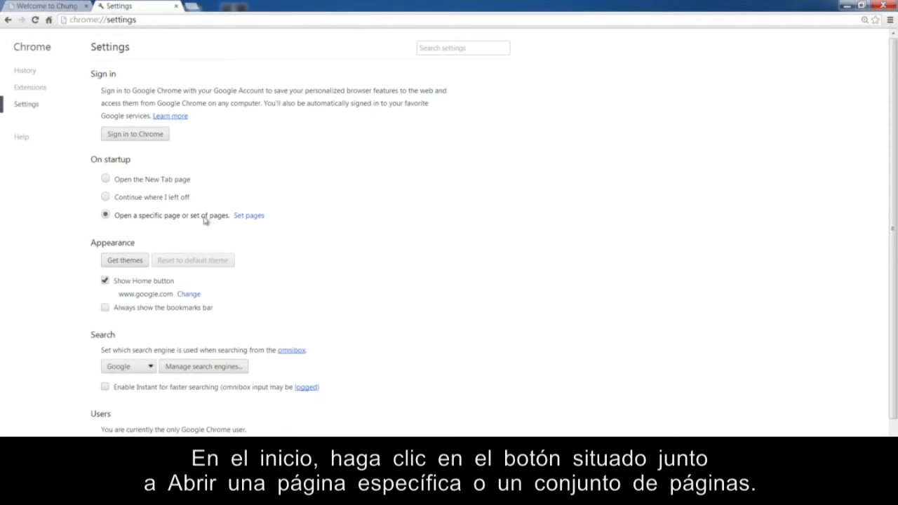
pyautogui.click(248, 217)
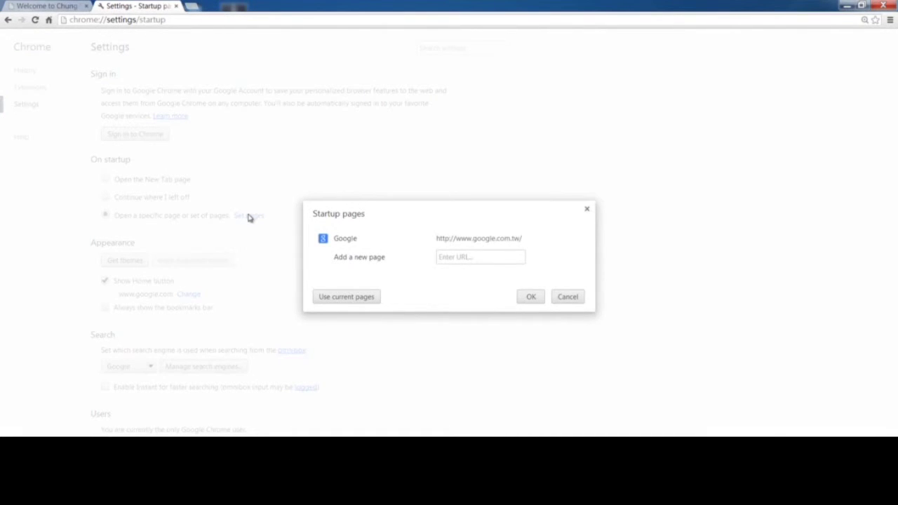
# - Replace Google with the current CYCU page (eng.cycu.edu.tw) as the startup page and reopen the list
pyautogui.click(346, 297)
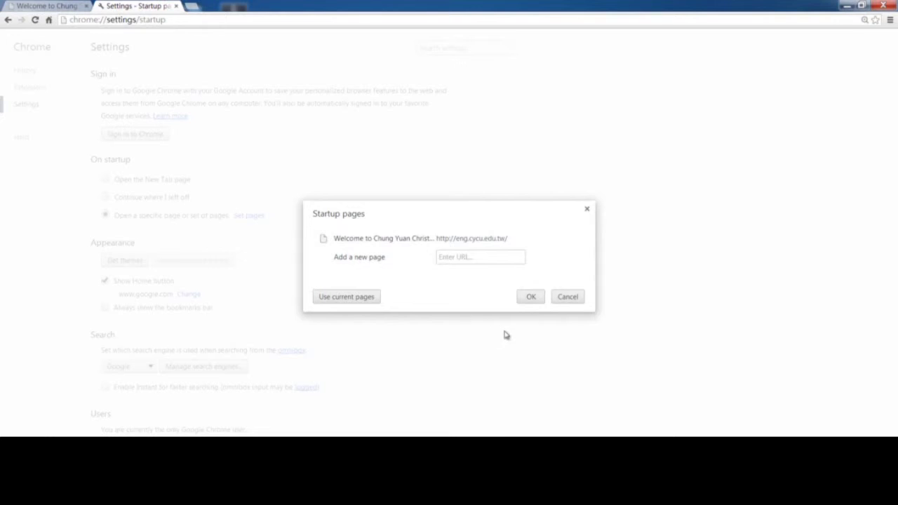
pyautogui.click(530, 296)
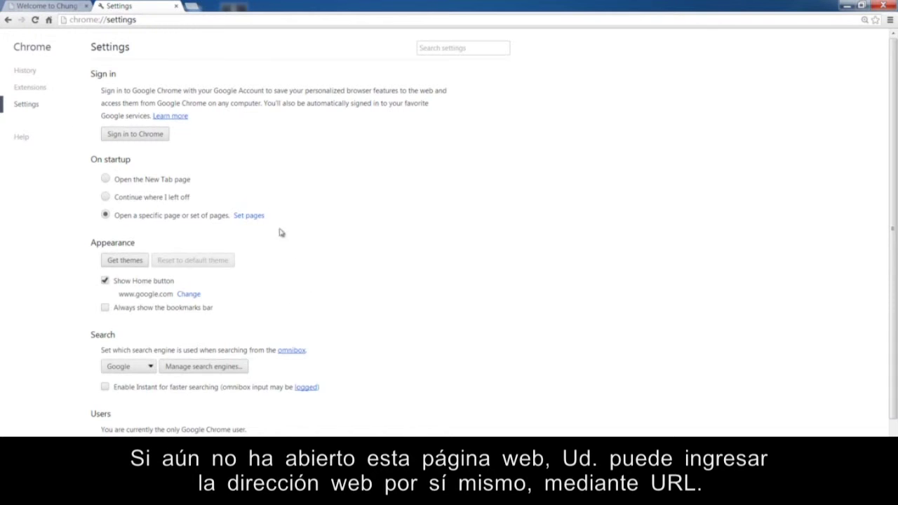
pyautogui.click(249, 215)
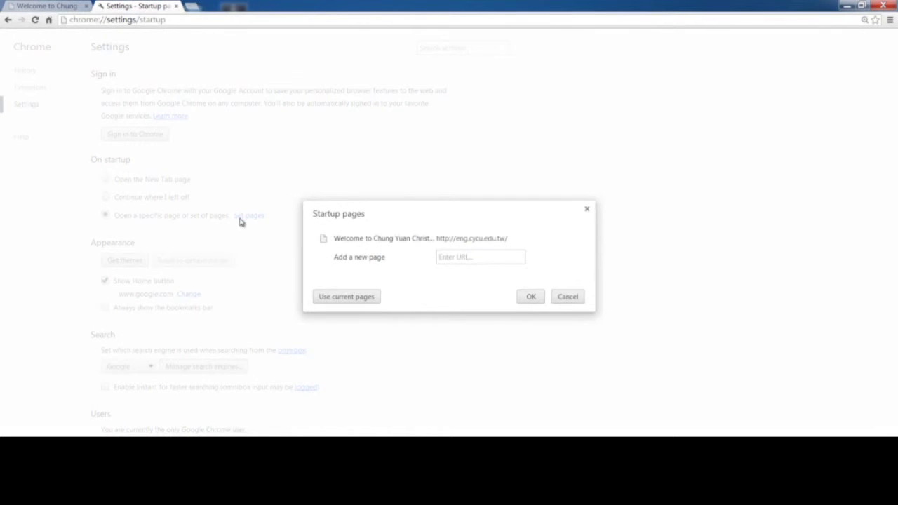
pyautogui.click(464, 257)
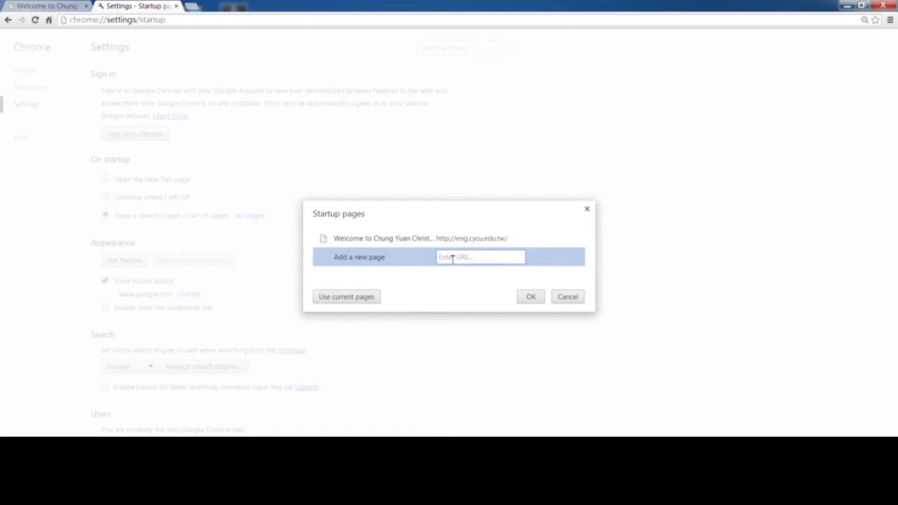
pyautogui.write('http://')
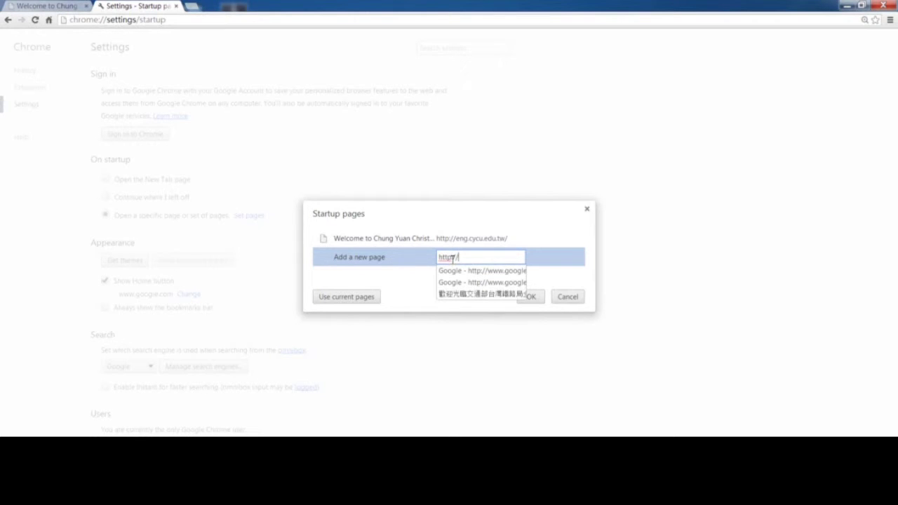
pyautogui.write('www.')
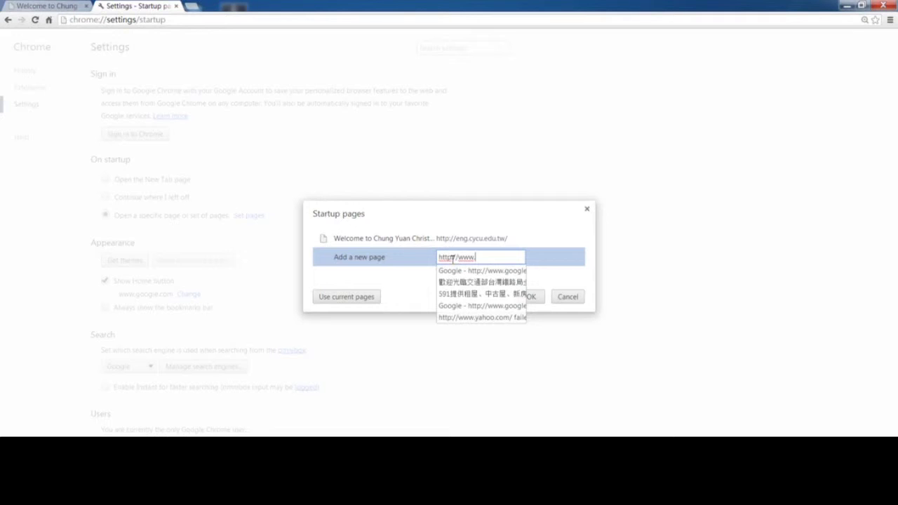
pyautogui.write('yahoo.com')
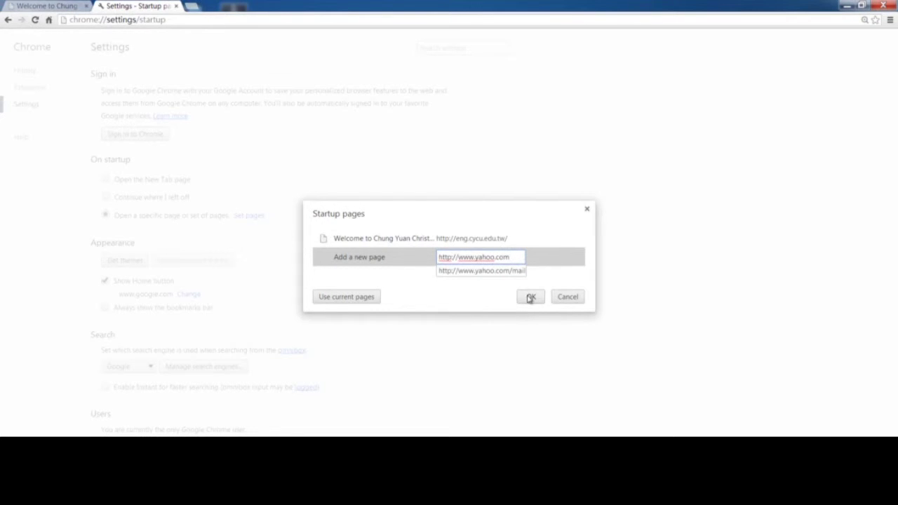
pyautogui.press('Return')
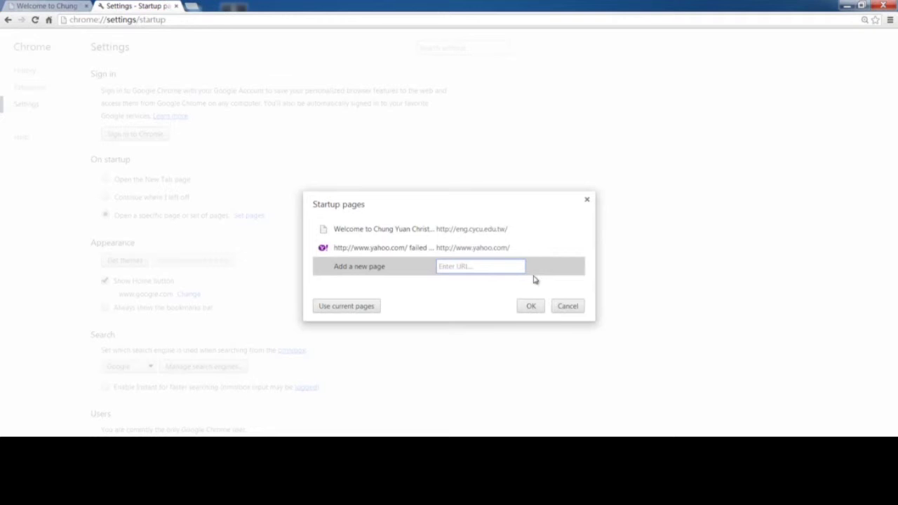
# - Delete the yahoo.com entry and confirm, keeping CYCU as the only startup page
pyautogui.click(533, 276)
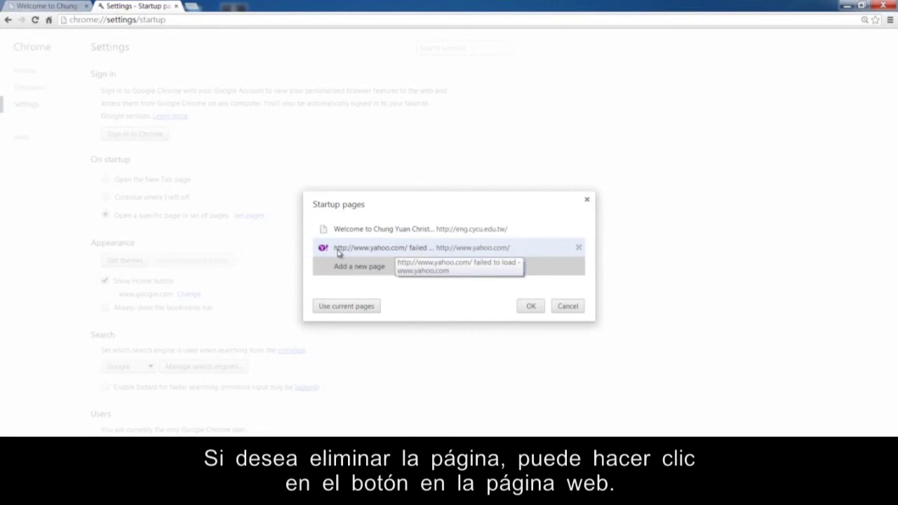
pyautogui.click(579, 248)
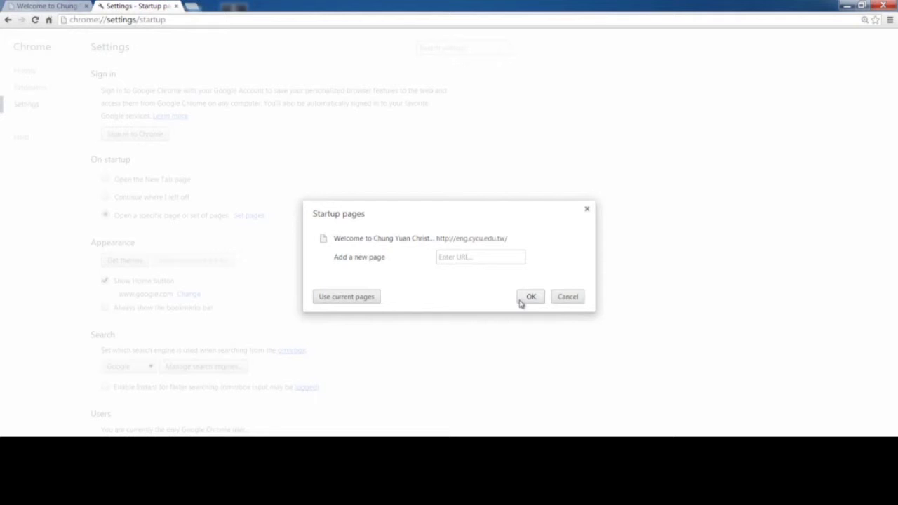
pyautogui.click(523, 300)
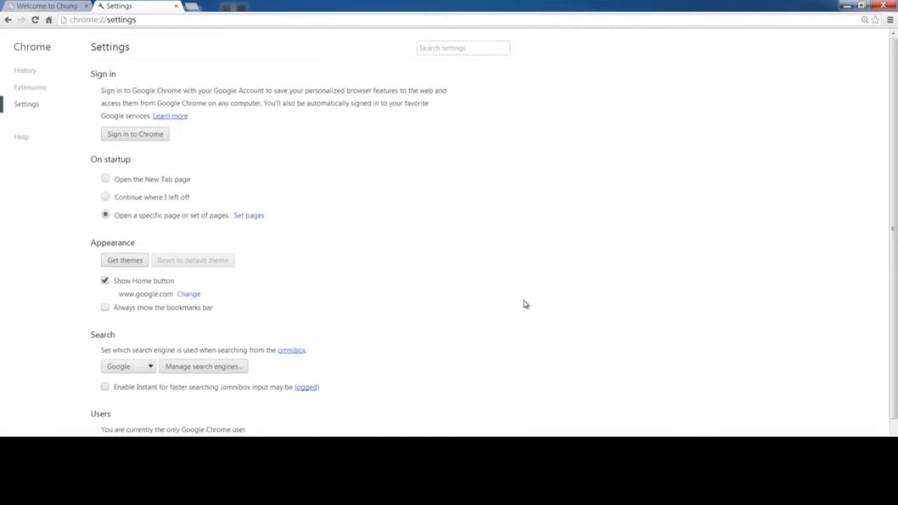
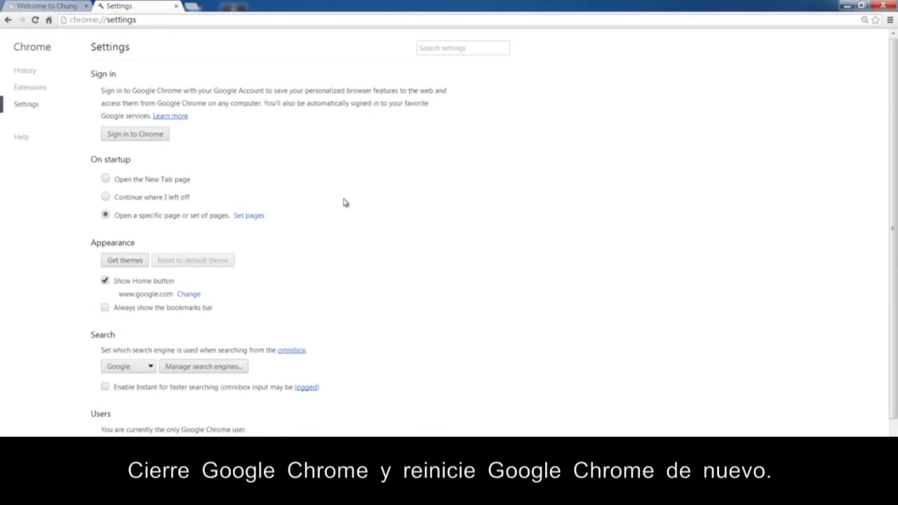
# - Close Chrome and relaunch it from the desktop shortcut, opening on eng.cycu.edu.tw
pyautogui.click(886, 5)
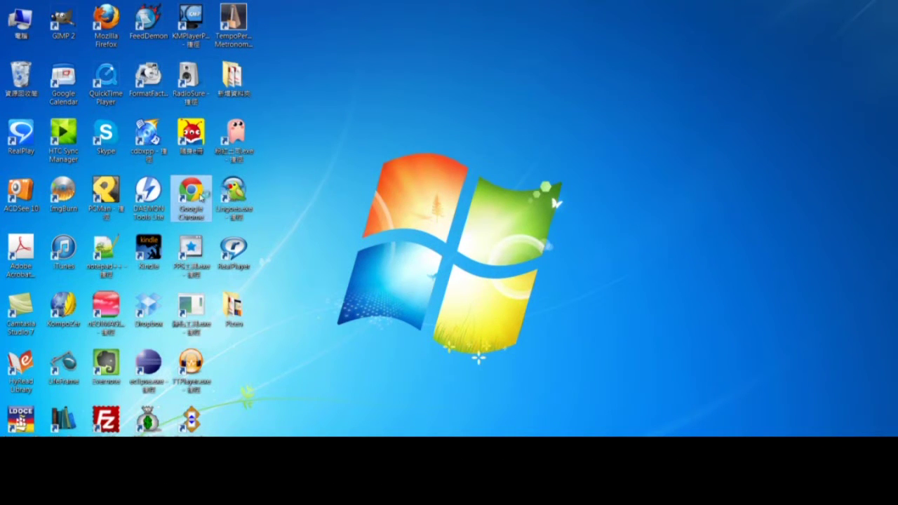
pyautogui.doubleClick(202, 196)
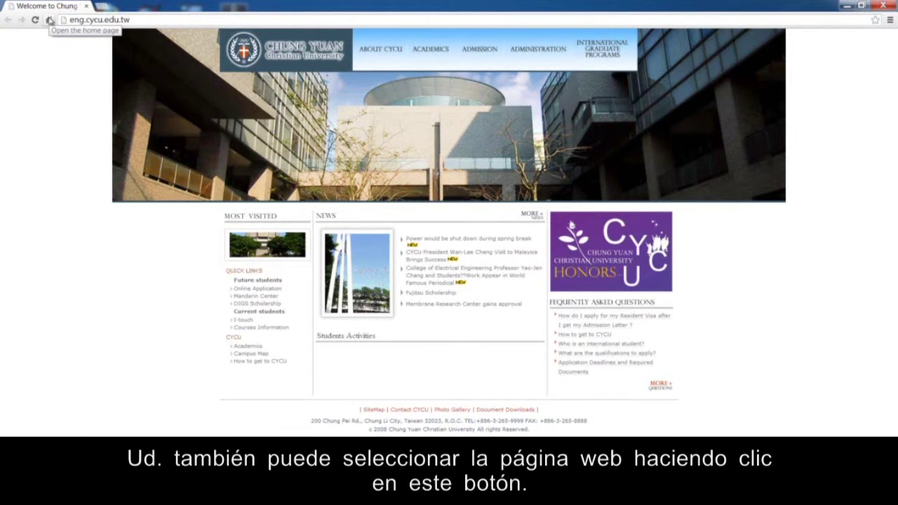
# - Zoom the university page in one level and open Chrome Settings in a new tab
pyautogui.hotkey('ctrl', '+')
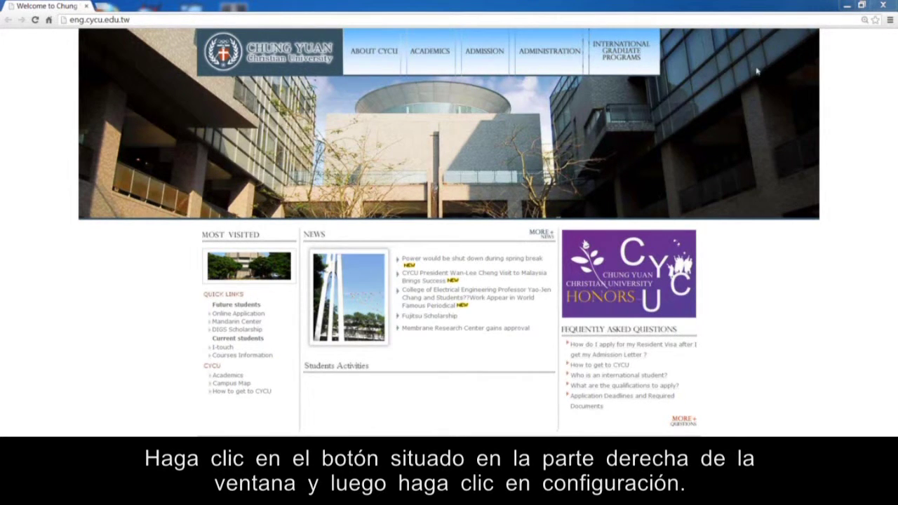
pyautogui.click(890, 21)
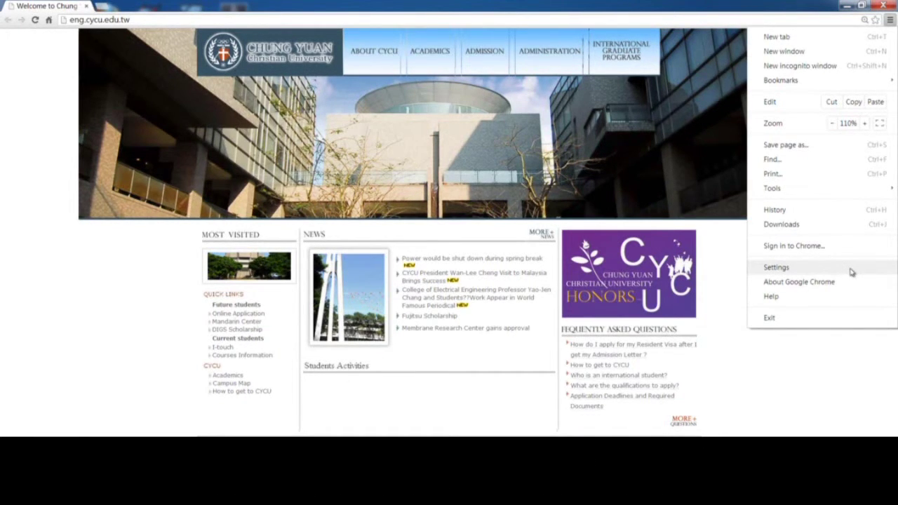
pyautogui.click(778, 268)
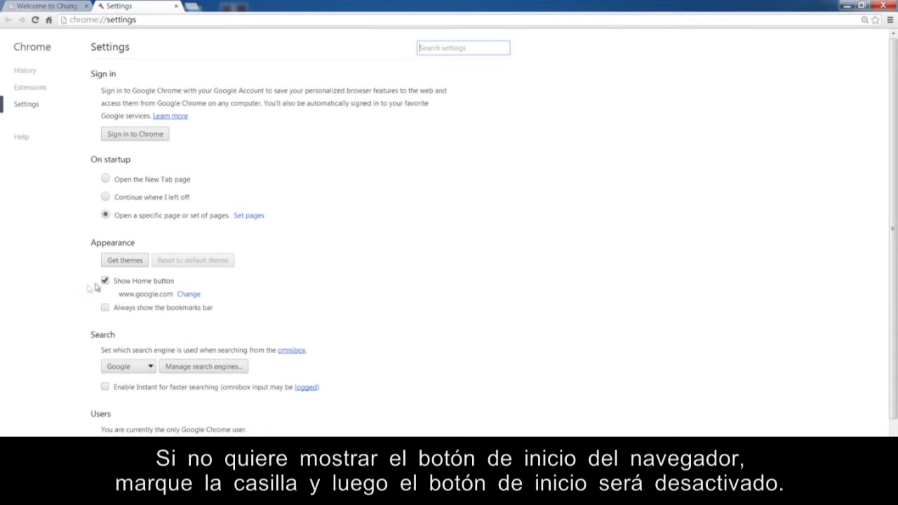
pyautogui.click(105, 282)
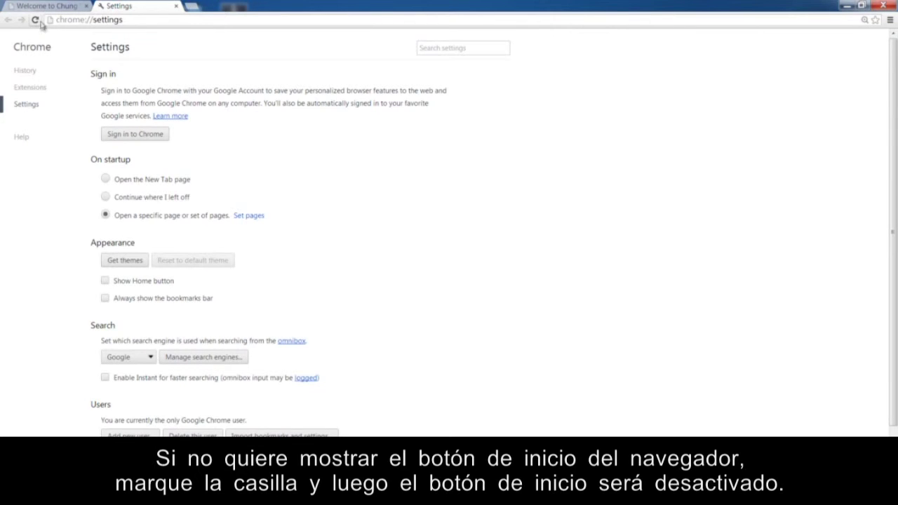
pyautogui.click(106, 282)
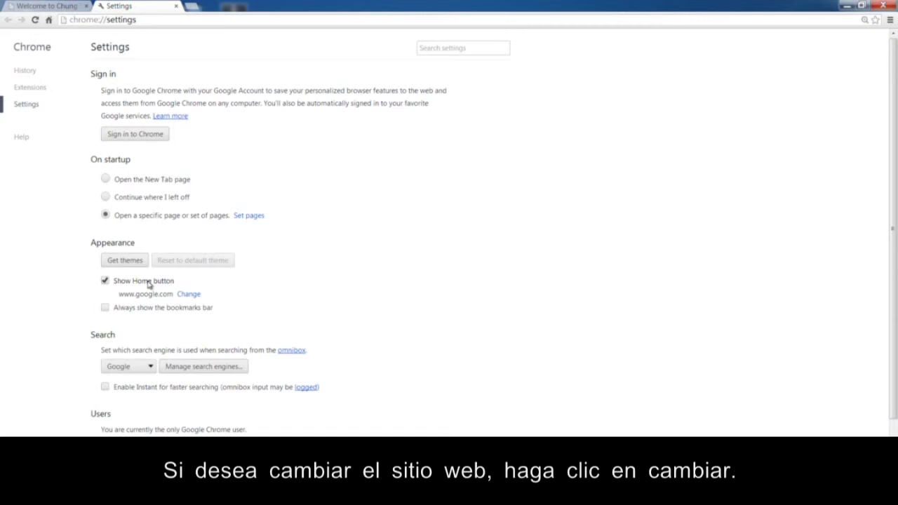
pyautogui.click(188, 295)
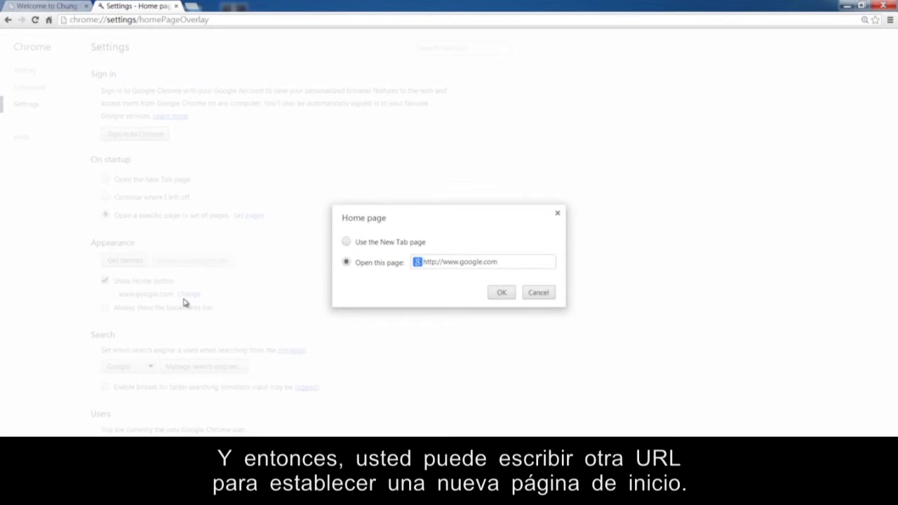
pyautogui.click(520, 262)
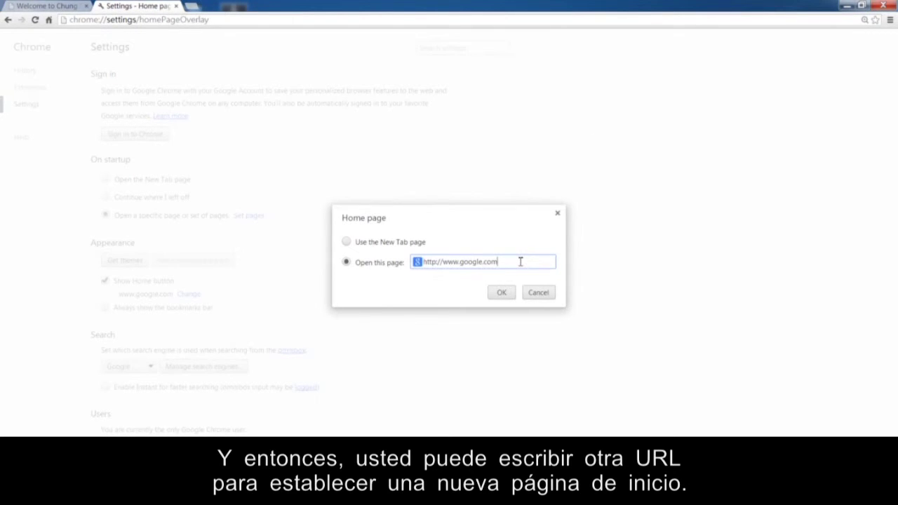
pyautogui.moveTo(520, 261); pyautogui.dragTo(423, 263)
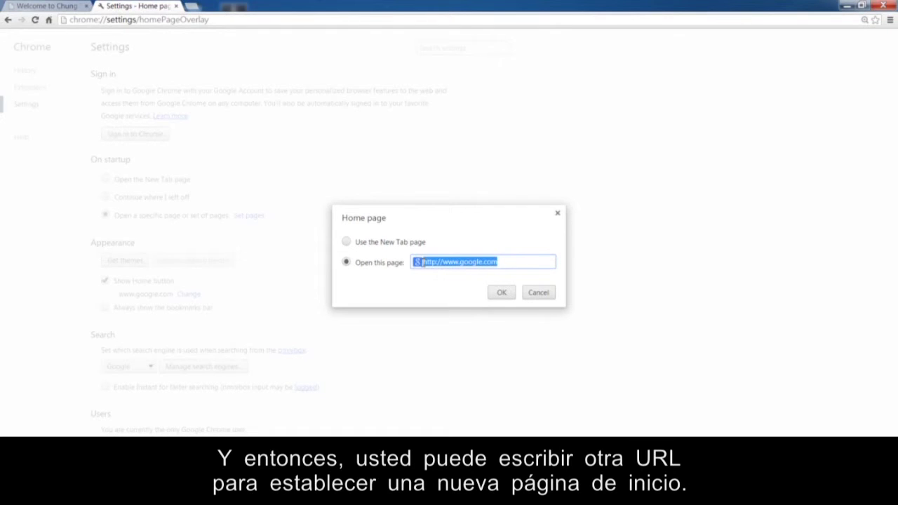
pyautogui.click(528, 261)
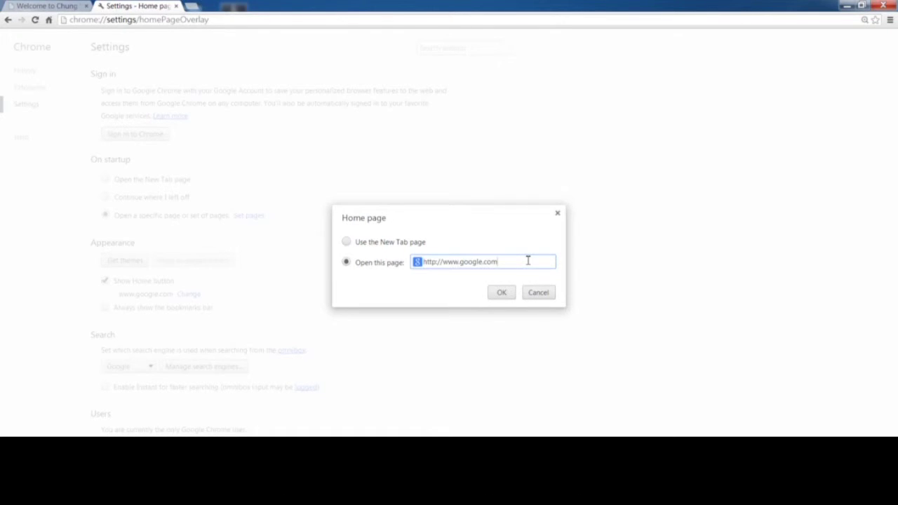
pyautogui.hotkey('ctrl', 'a')
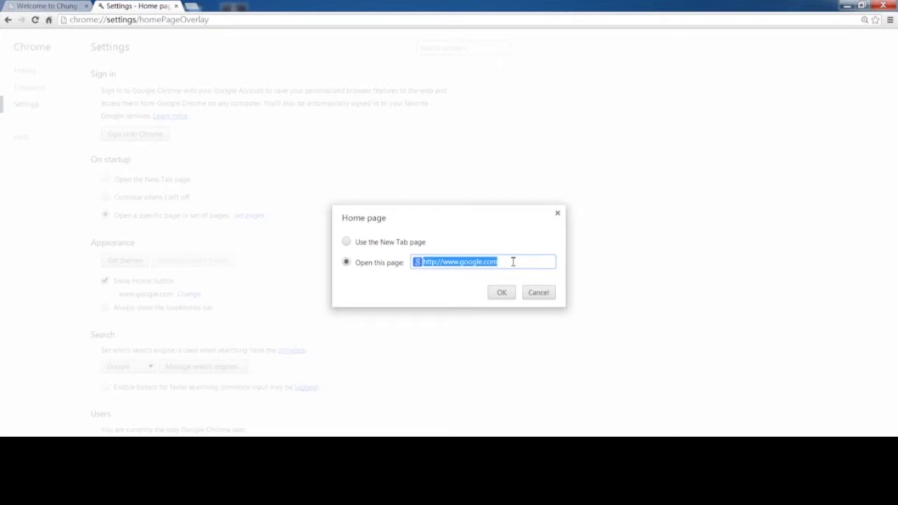
pyautogui.click(508, 298)
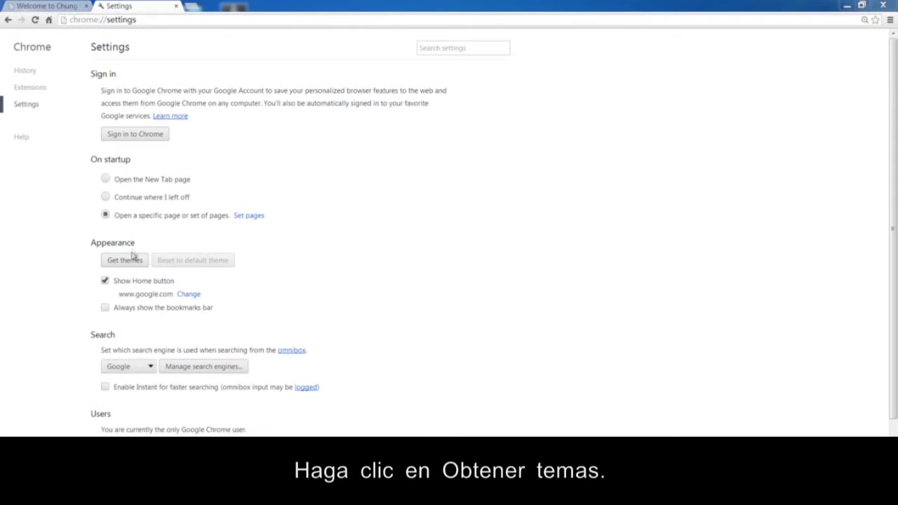
# - Go from Appearance's Get themes link to the Chrome Web Store Themes category
pyautogui.click(134, 261)
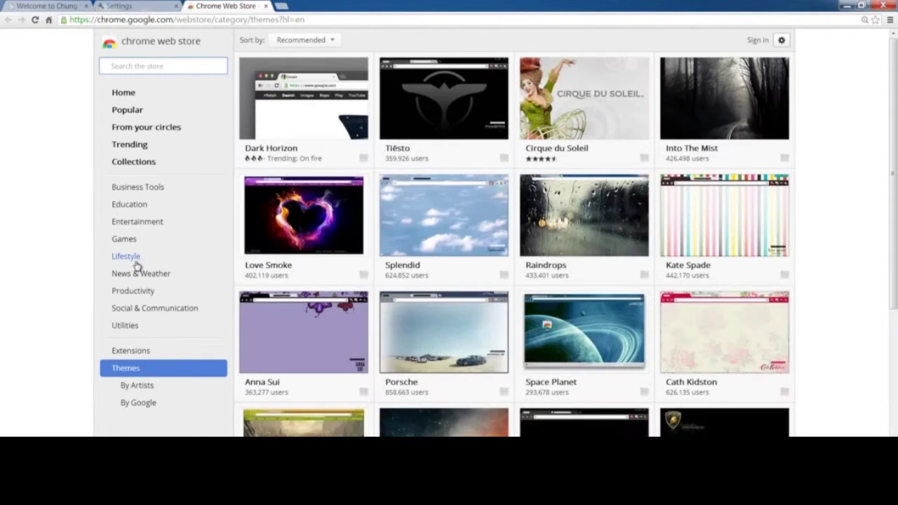
pyautogui.moveTo(594, 300)
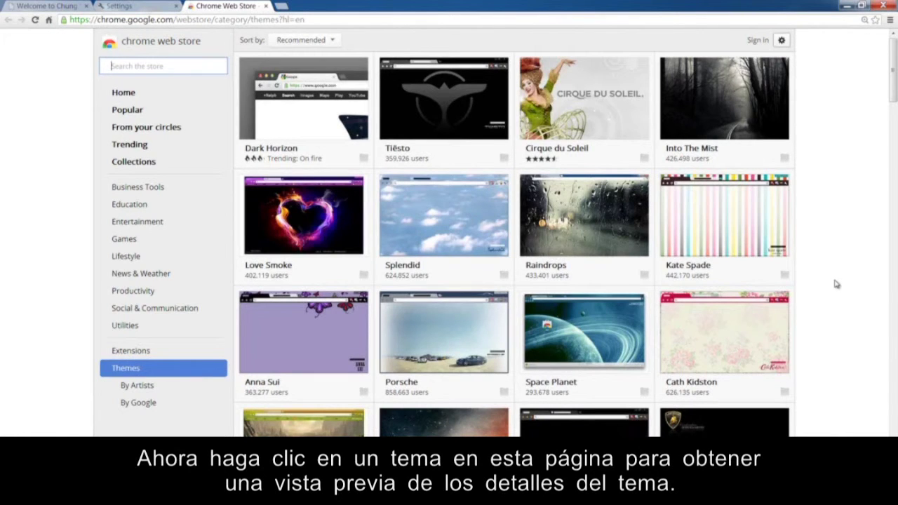
# - Install the Cath Kidston theme from its Chrome Web Store details page
pyautogui.click(728, 328)
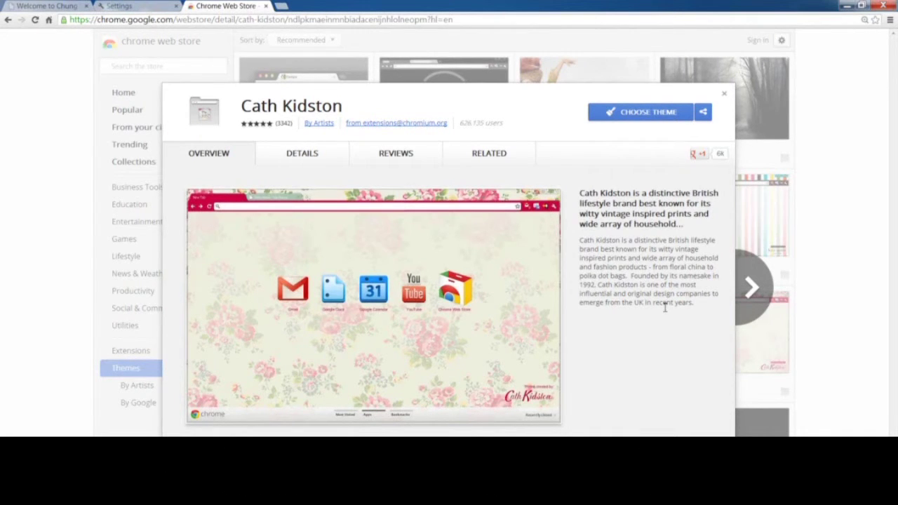
pyautogui.click(642, 112)
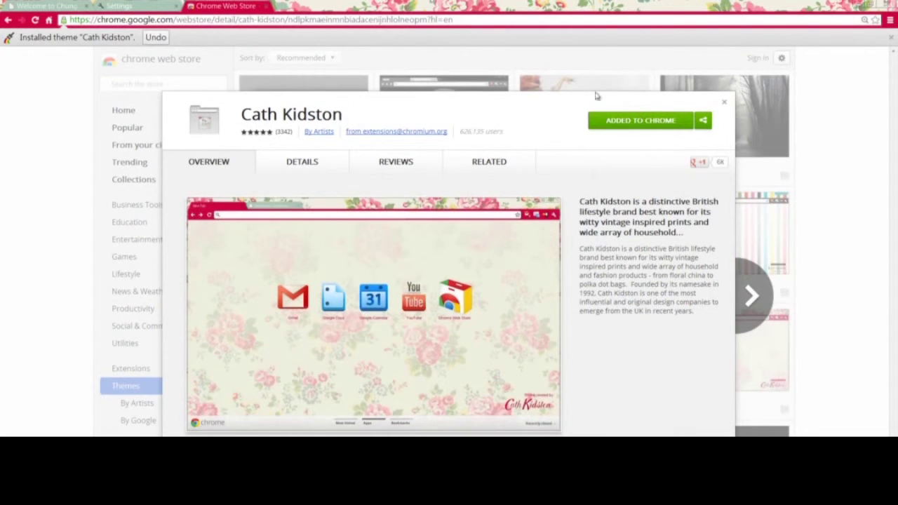
pyautogui.click(726, 106)
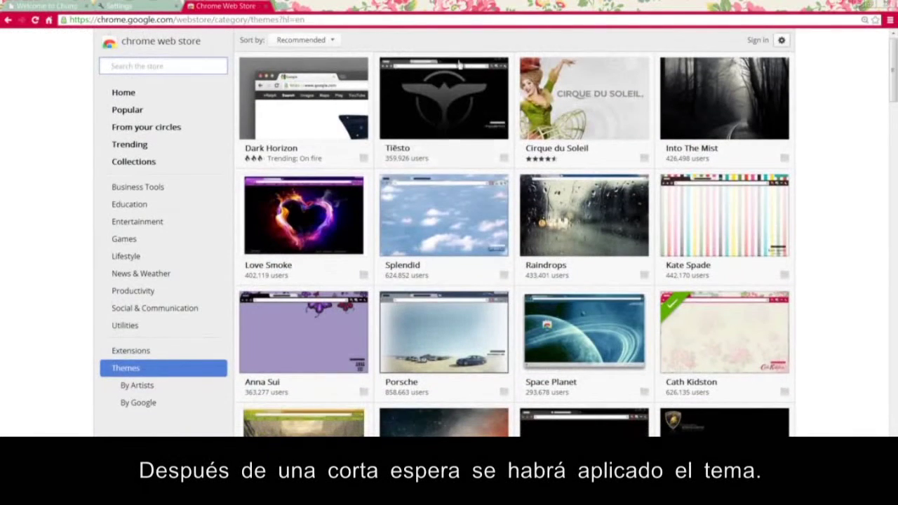
# - View the floral theme on the Settings and university tabs and a new tab page
pyautogui.moveTo(461, 65)
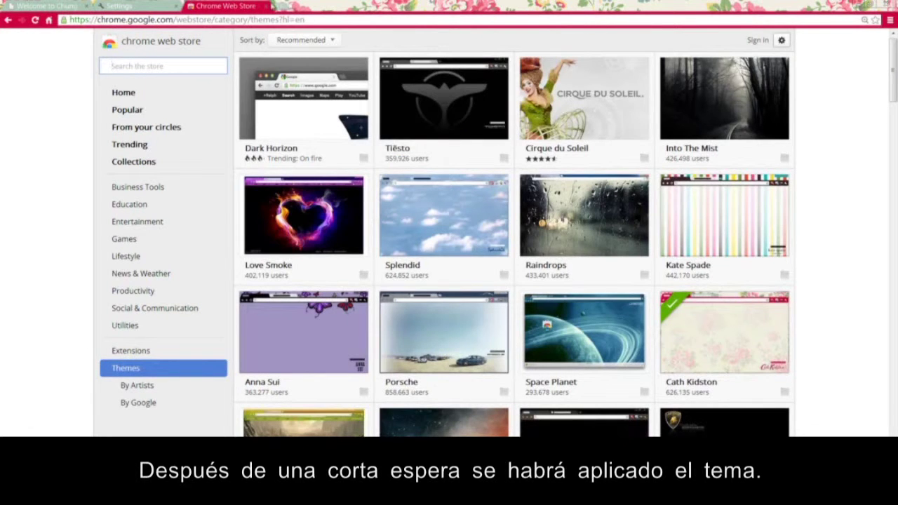
pyautogui.click(141, 6)
pyautogui.click(61, 6)
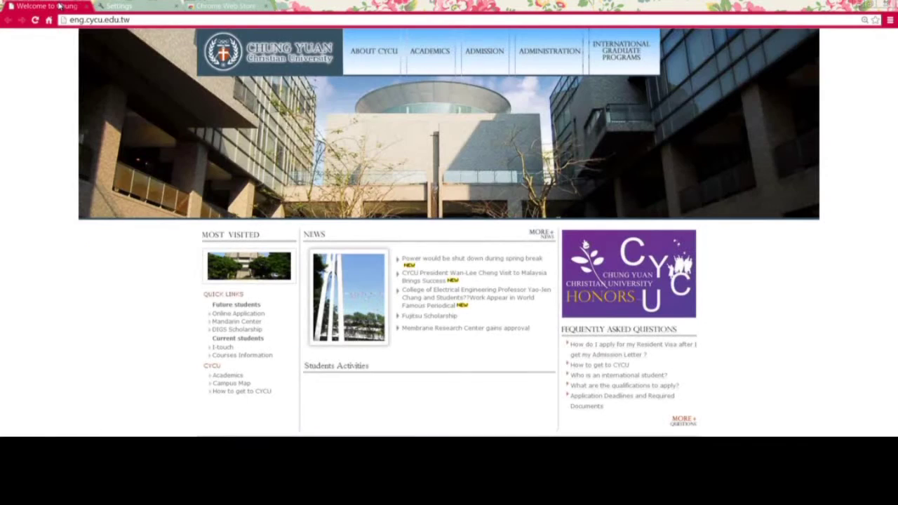
pyautogui.click(283, 6)
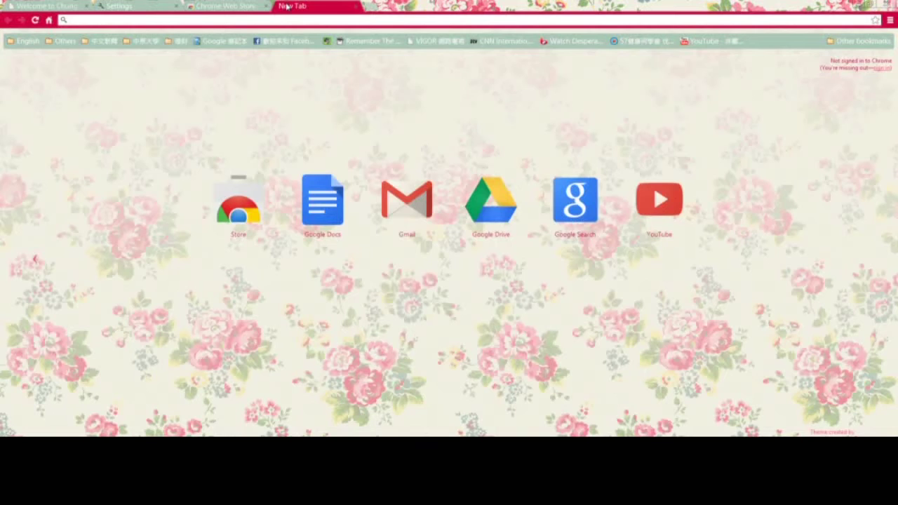
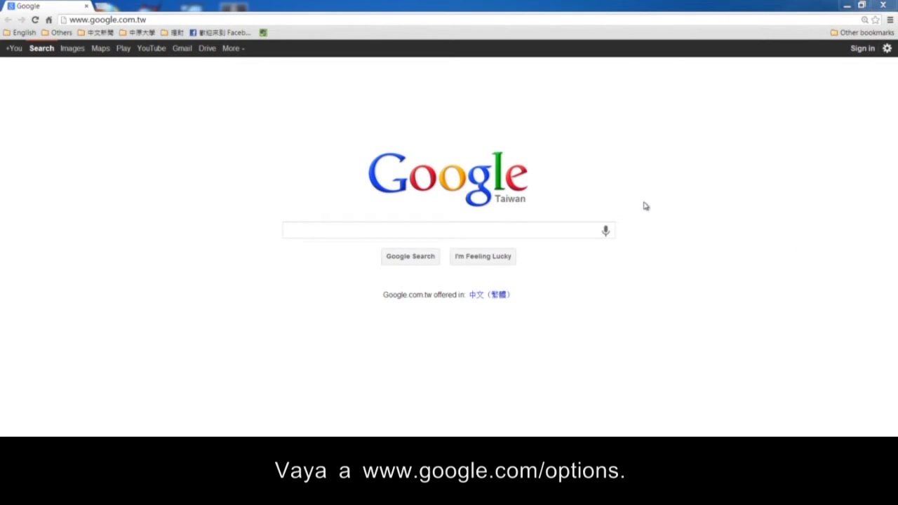
pyautogui.click(230, 20)
pyautogui.write('www.')
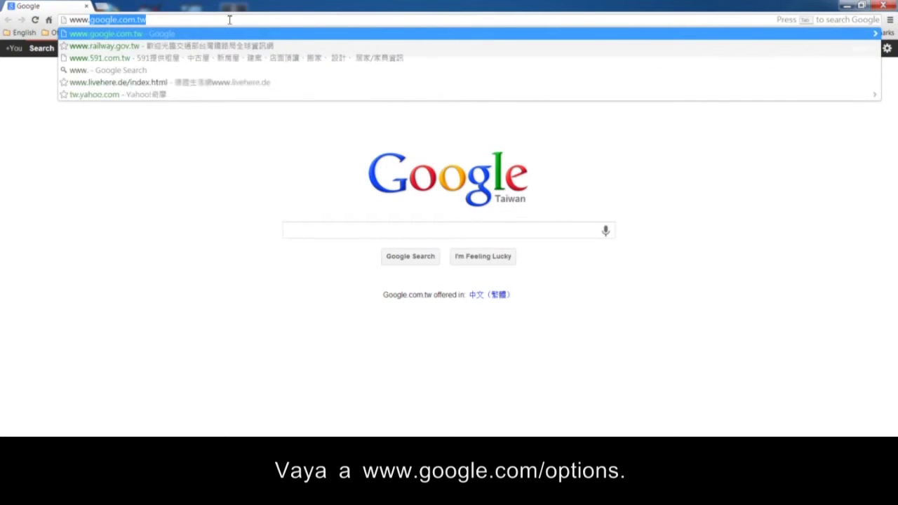
pyautogui.write('google.co')
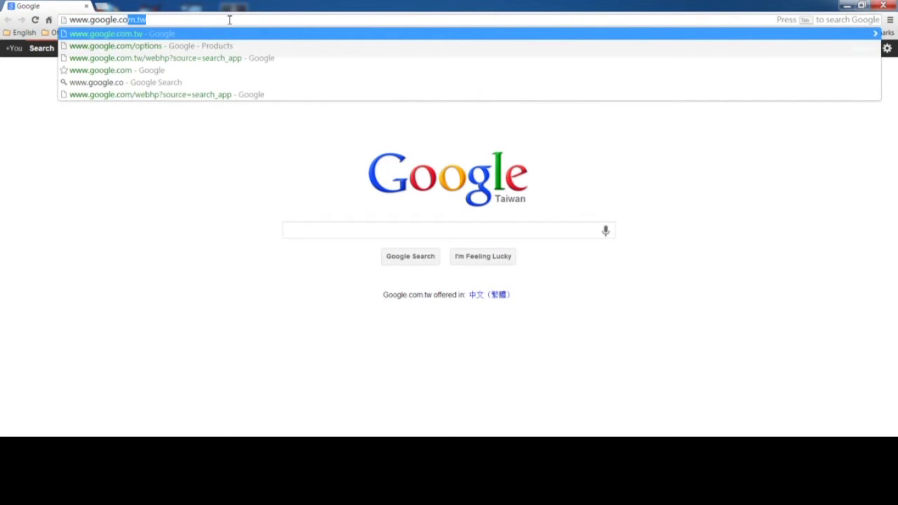
pyautogui.write('m/options')
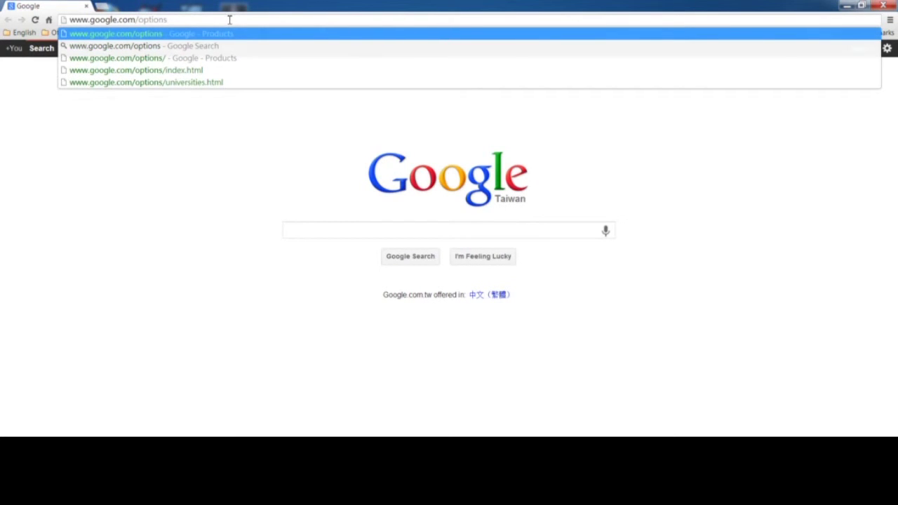
pyautogui.press('Return')
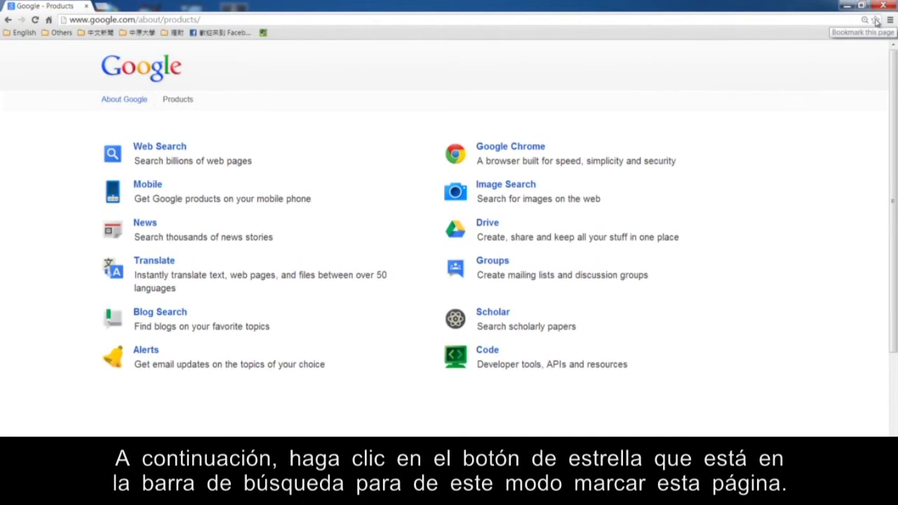
# - Bookmark the Google Products page on the bookmarks bar as 'Google - Product Options'
pyautogui.click(876, 21)
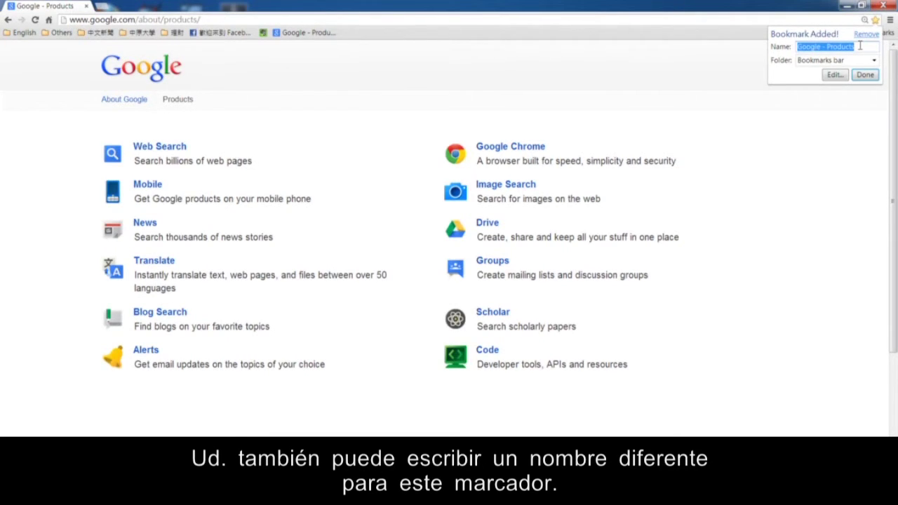
pyautogui.click(860, 45)
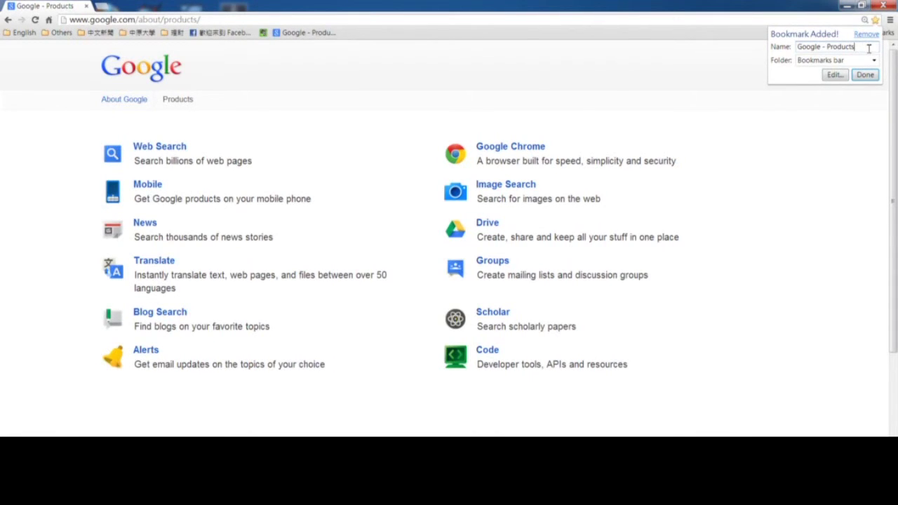
pyautogui.press('Left')
pyautogui.write('Option')
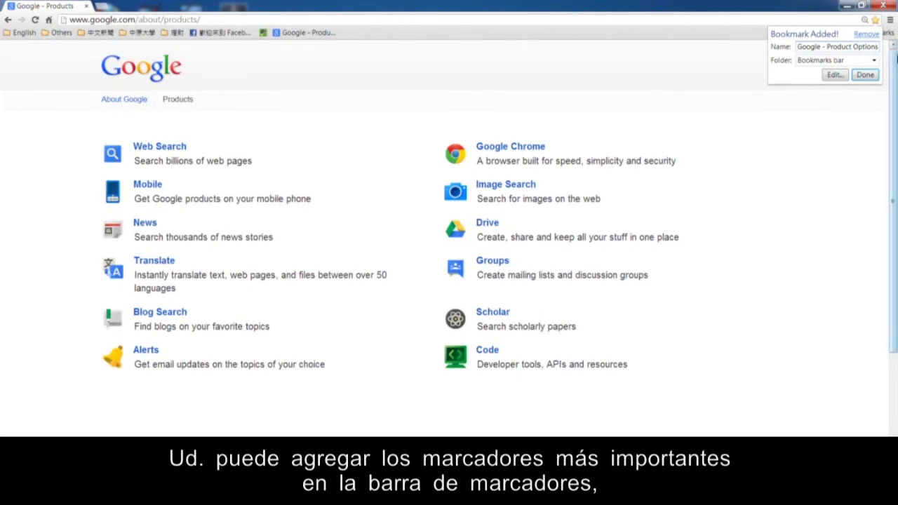
pyautogui.click(875, 61)
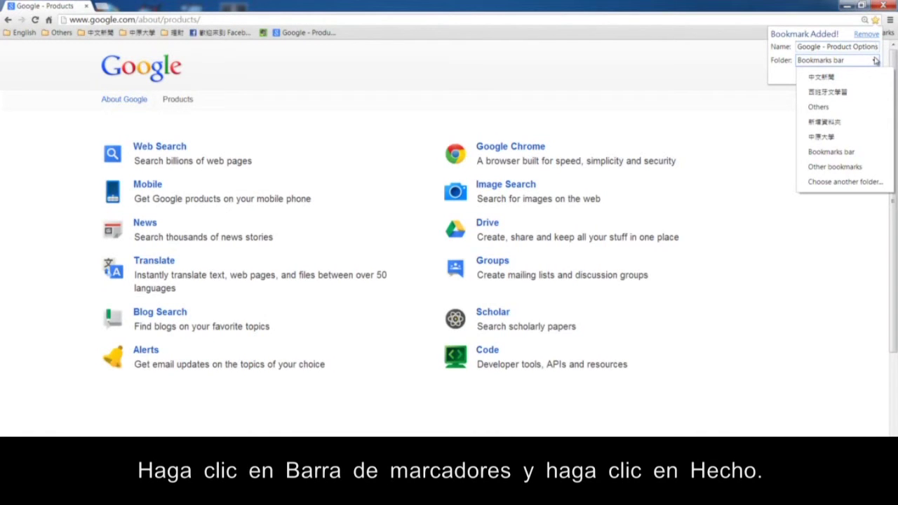
pyautogui.click(833, 152)
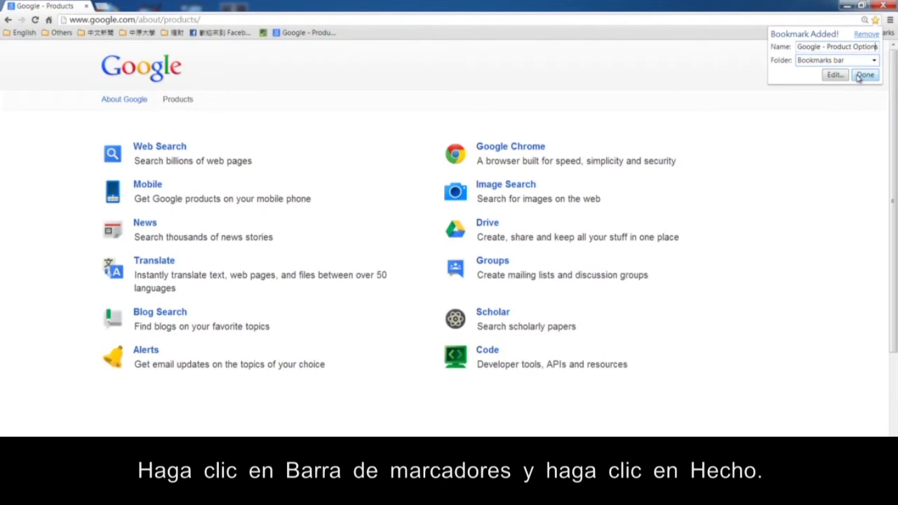
pyautogui.click(860, 76)
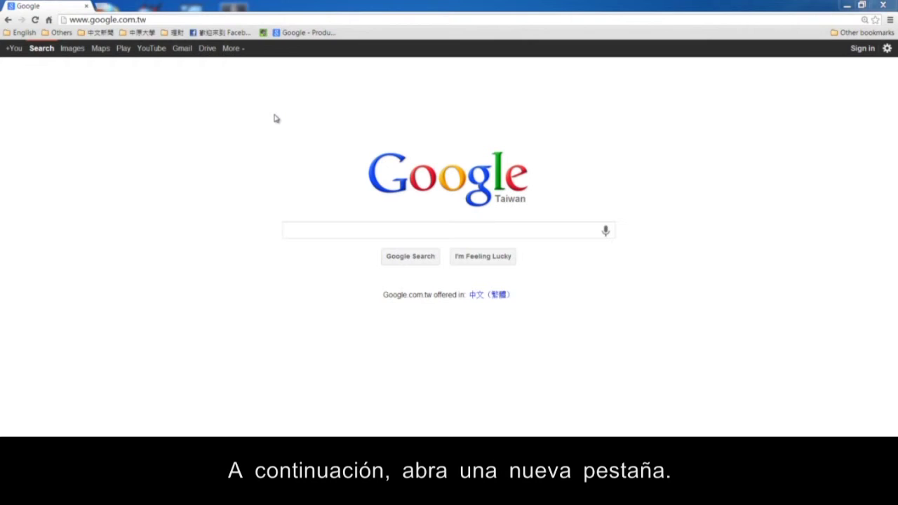
# - Open a second tab showing the app shortcuts page
pyautogui.click(100, 6)
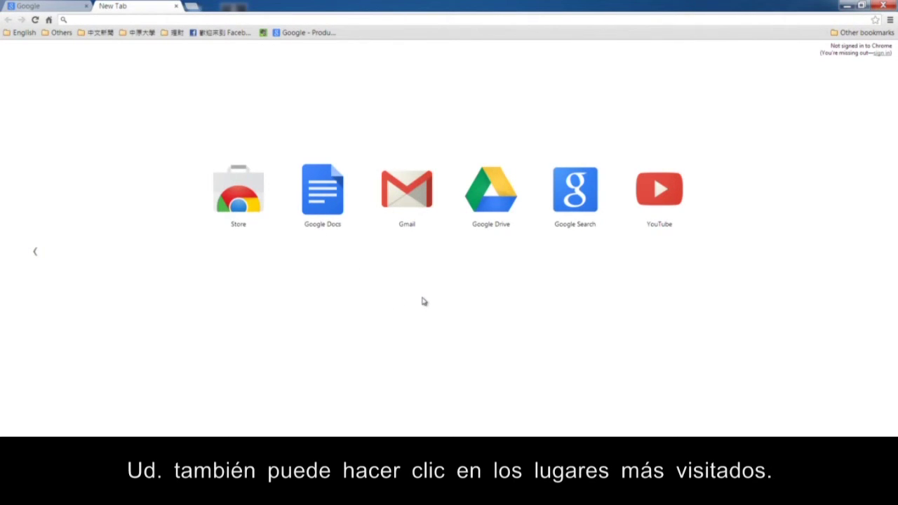
# - Switch the new tab to Most Visited and open IMDb from its thumbnail
pyautogui.click(35, 252)
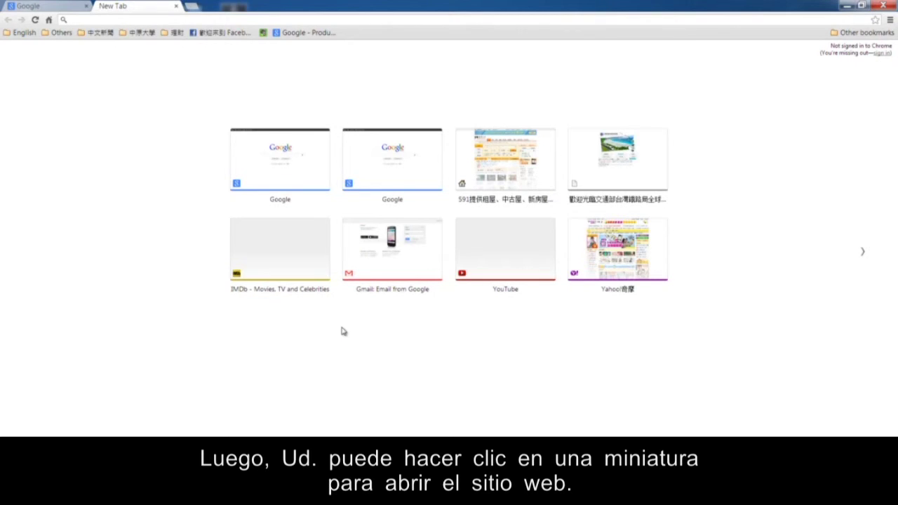
pyautogui.click(282, 267)
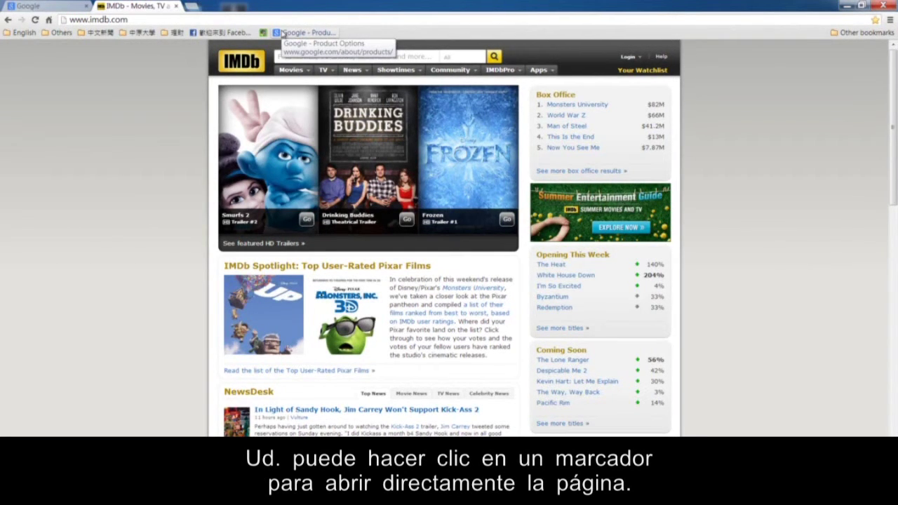
# - Open the Google - Product Options bookmark, then browse and close the Other bookmarks folder list
pyautogui.click(283, 33)
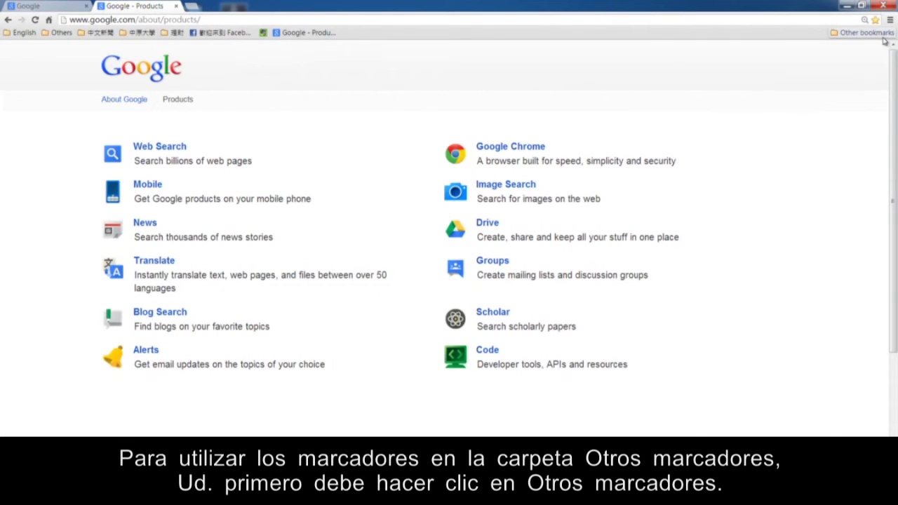
pyautogui.click(885, 42)
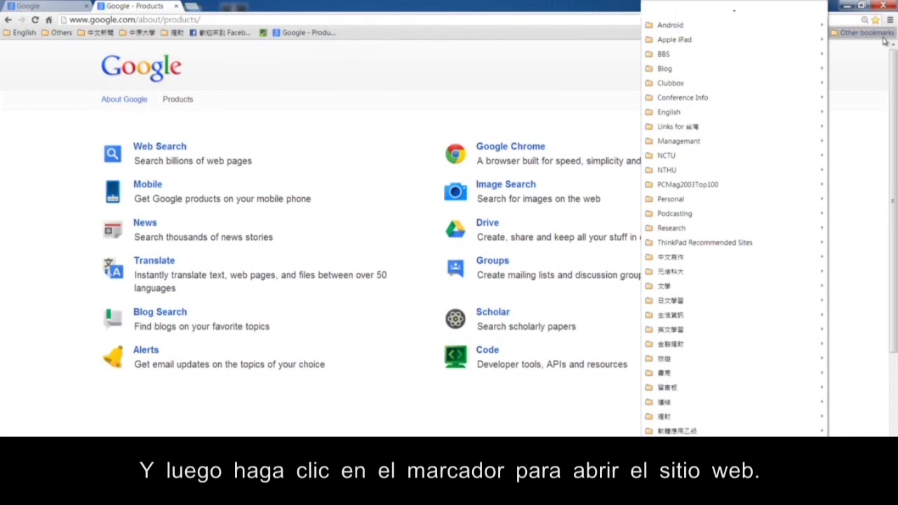
pyautogui.moveTo(766, 32)
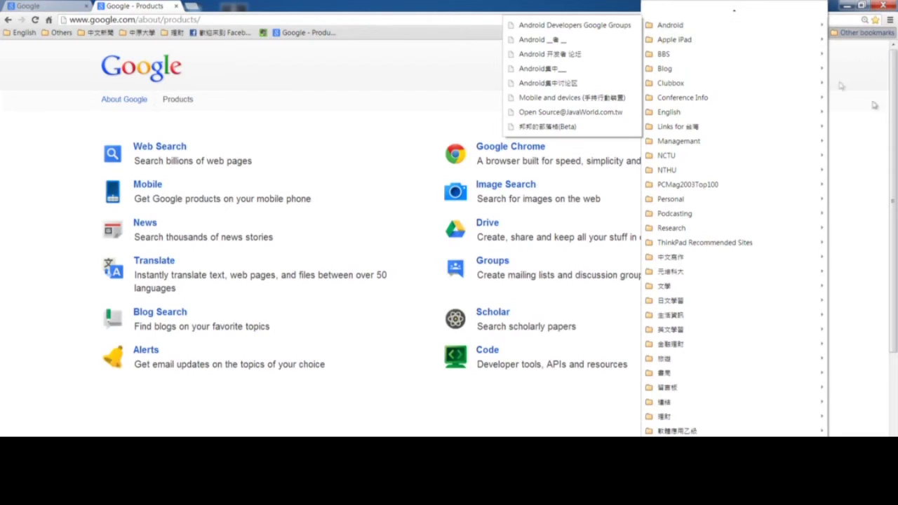
pyautogui.press('Escape')
pyautogui.press('Escape')
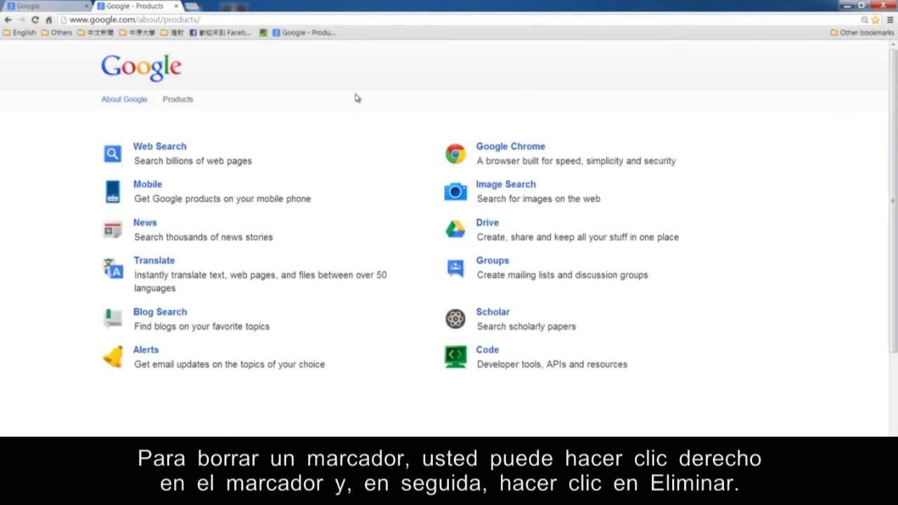
# - Delete the Google Products bookmark from the bookmarks bar
pyautogui.rightClick(289, 34)
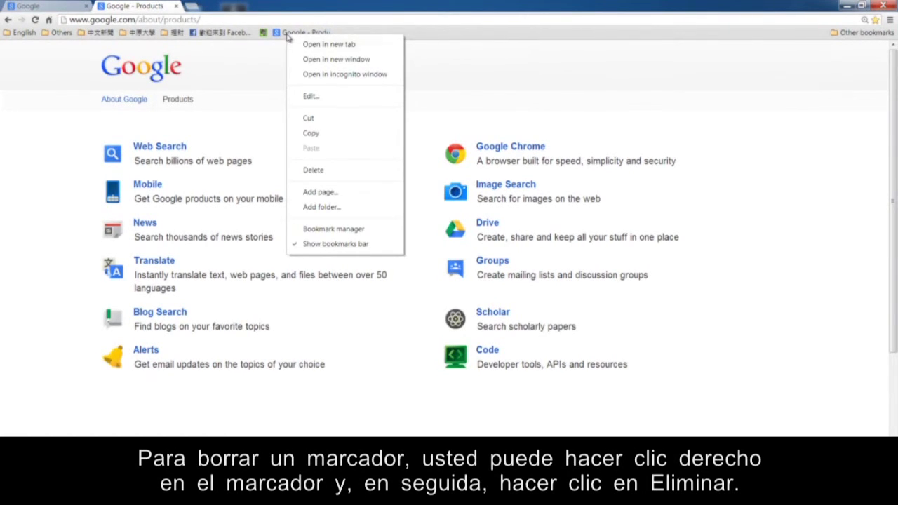
pyautogui.click(338, 171)
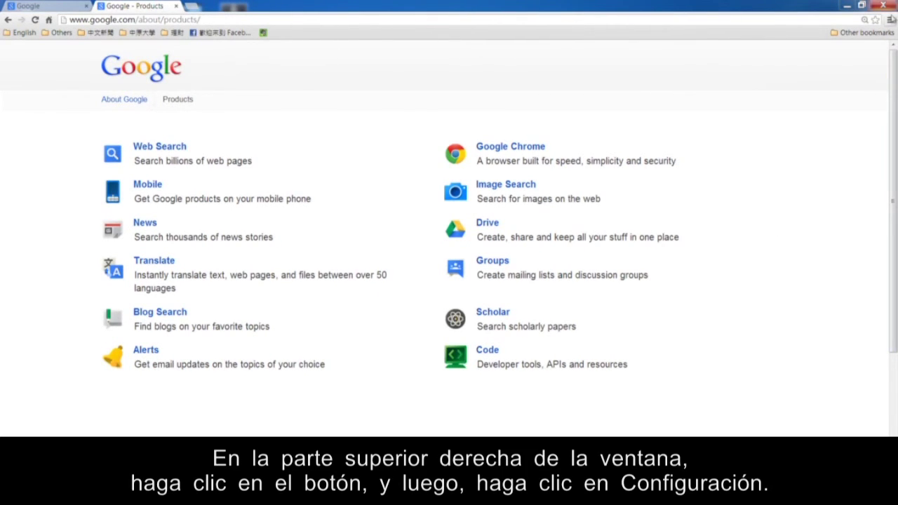
# - Open Chrome Settings from the wrench menu and switch to the History page
pyautogui.click(891, 19)
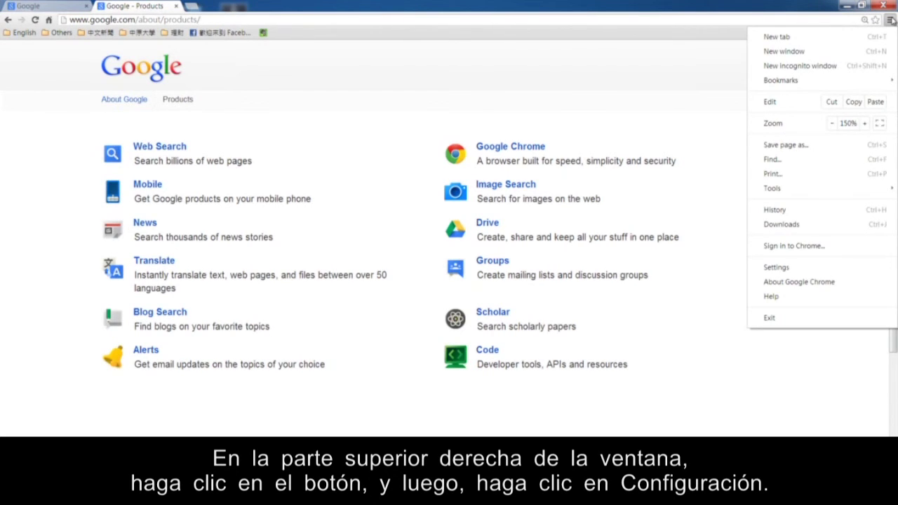
pyautogui.click(783, 269)
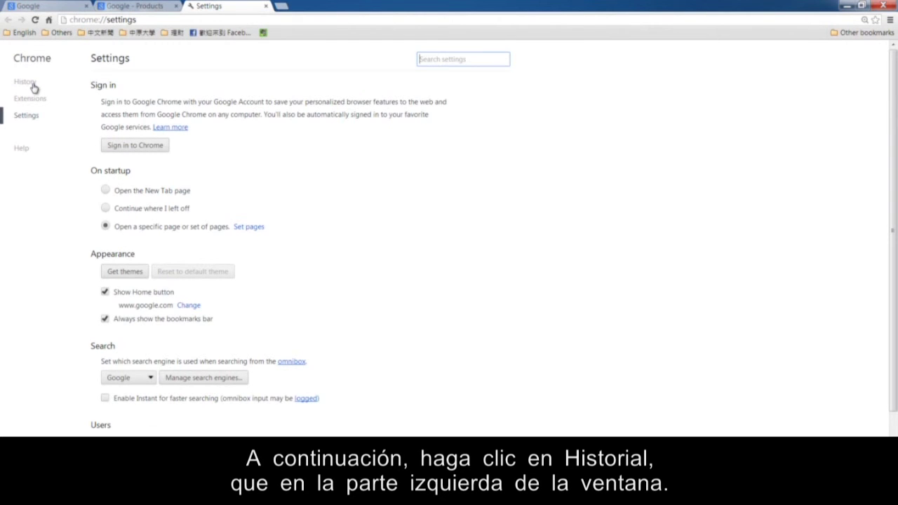
pyautogui.click(33, 87)
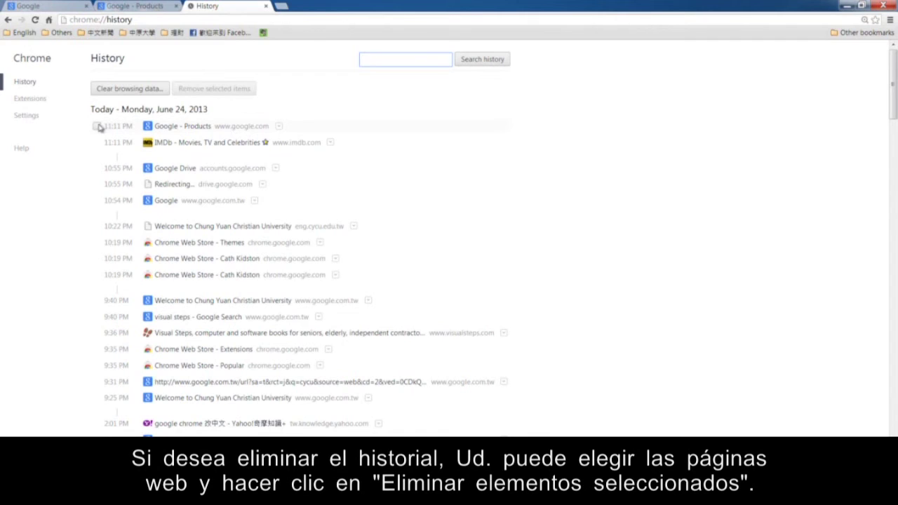
# - Remove the Google - Products, IMDb and Google Drive visits from today's history
pyautogui.click(96, 127)
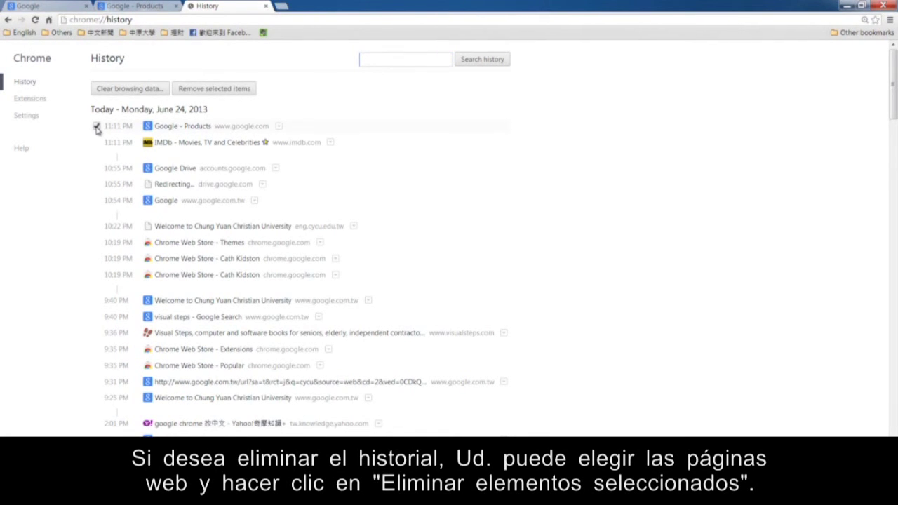
pyautogui.click(96, 142)
pyautogui.click(96, 168)
pyautogui.click(229, 93)
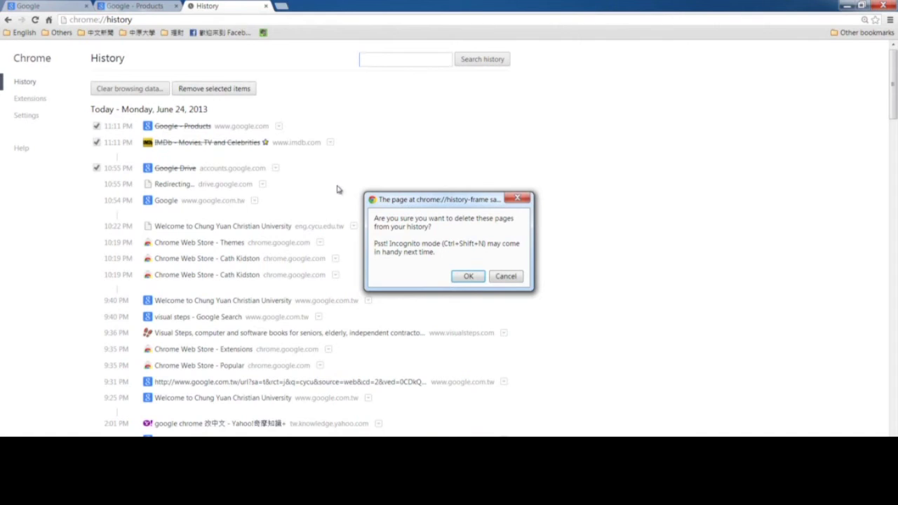
pyautogui.click(468, 276)
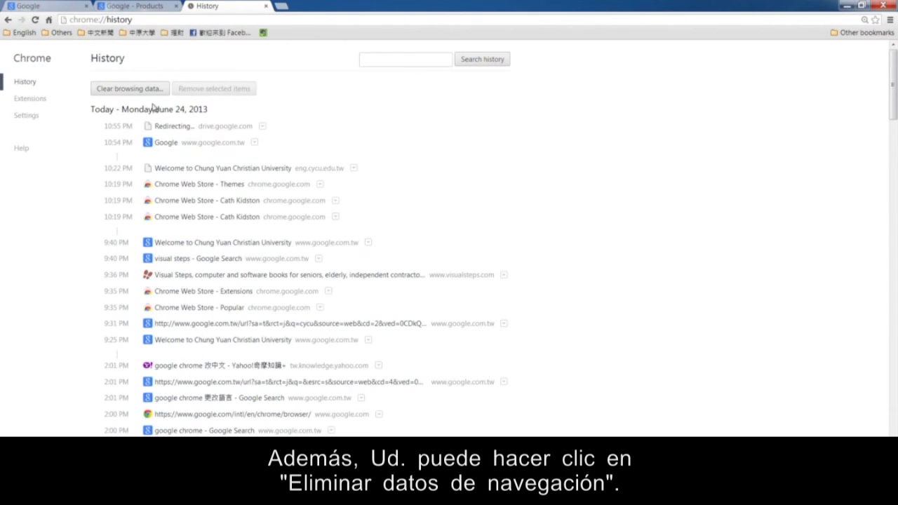
# - Open Clear browsing data with all eight data types ticked, including saved Autofill form data
pyautogui.click(110, 90)
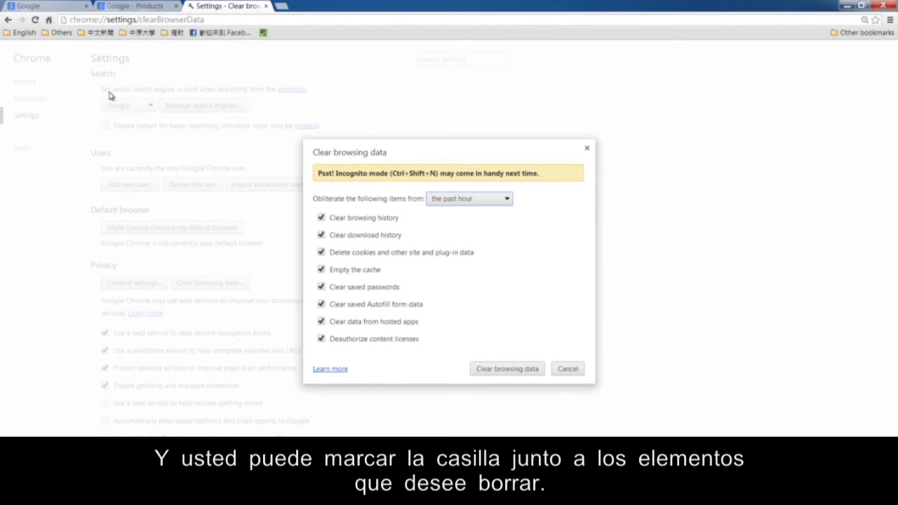
pyautogui.click(322, 253)
pyautogui.click(322, 253)
pyautogui.click(322, 305)
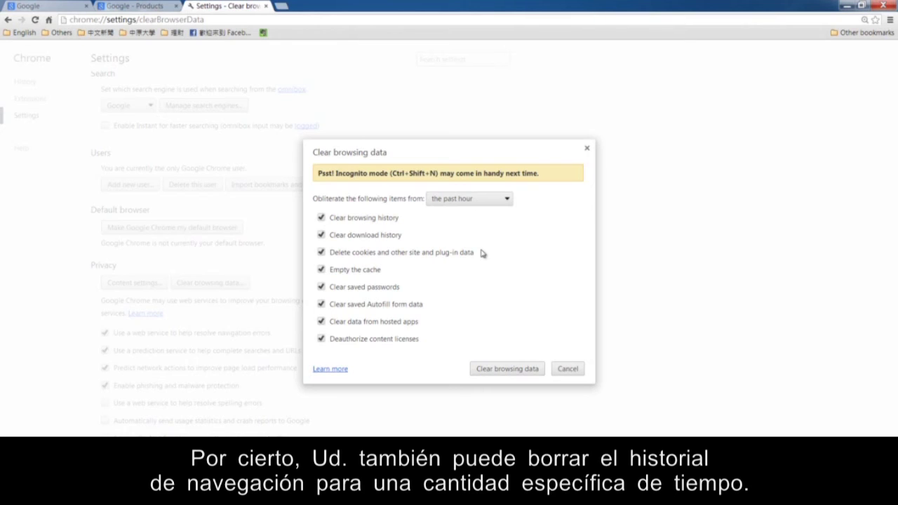
pyautogui.click(491, 202)
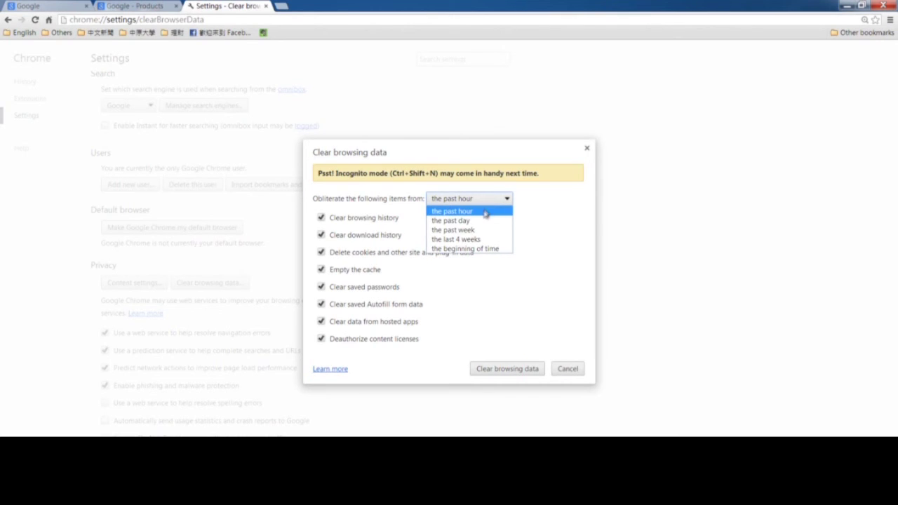
# - Clear browsing data from the past day and close the finished dialog
pyautogui.click(484, 212)
pyautogui.click(484, 205)
pyautogui.click(480, 220)
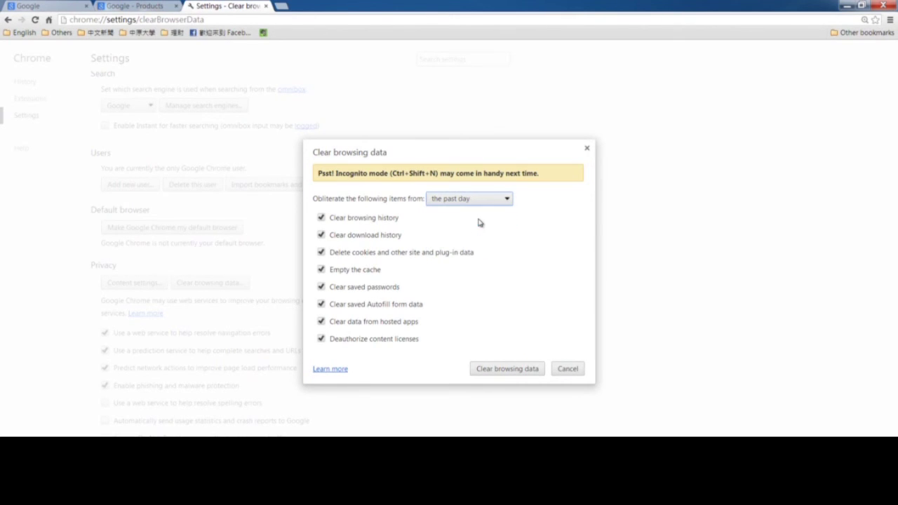
pyautogui.click(513, 374)
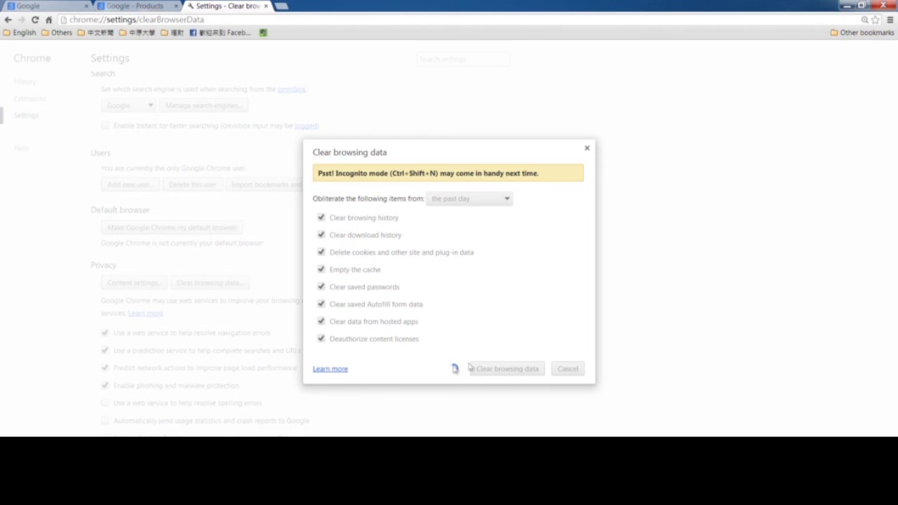
pyautogui.click(589, 149)
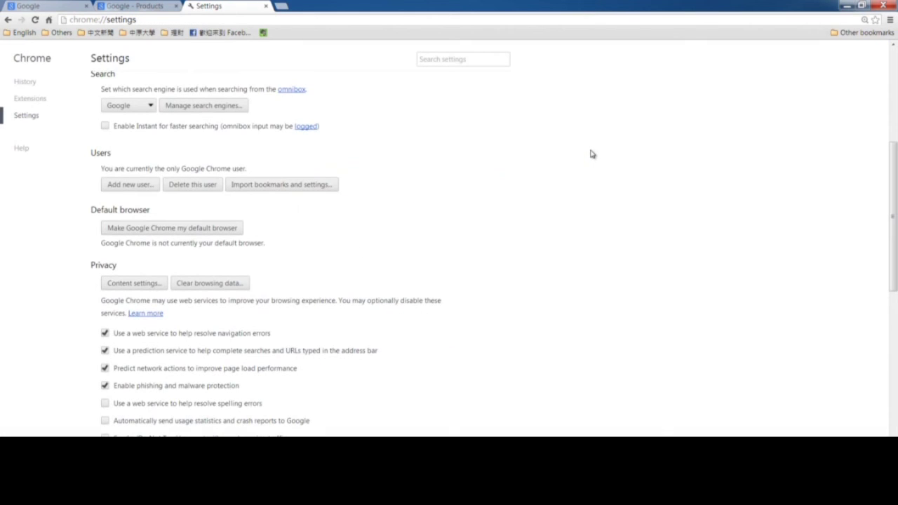